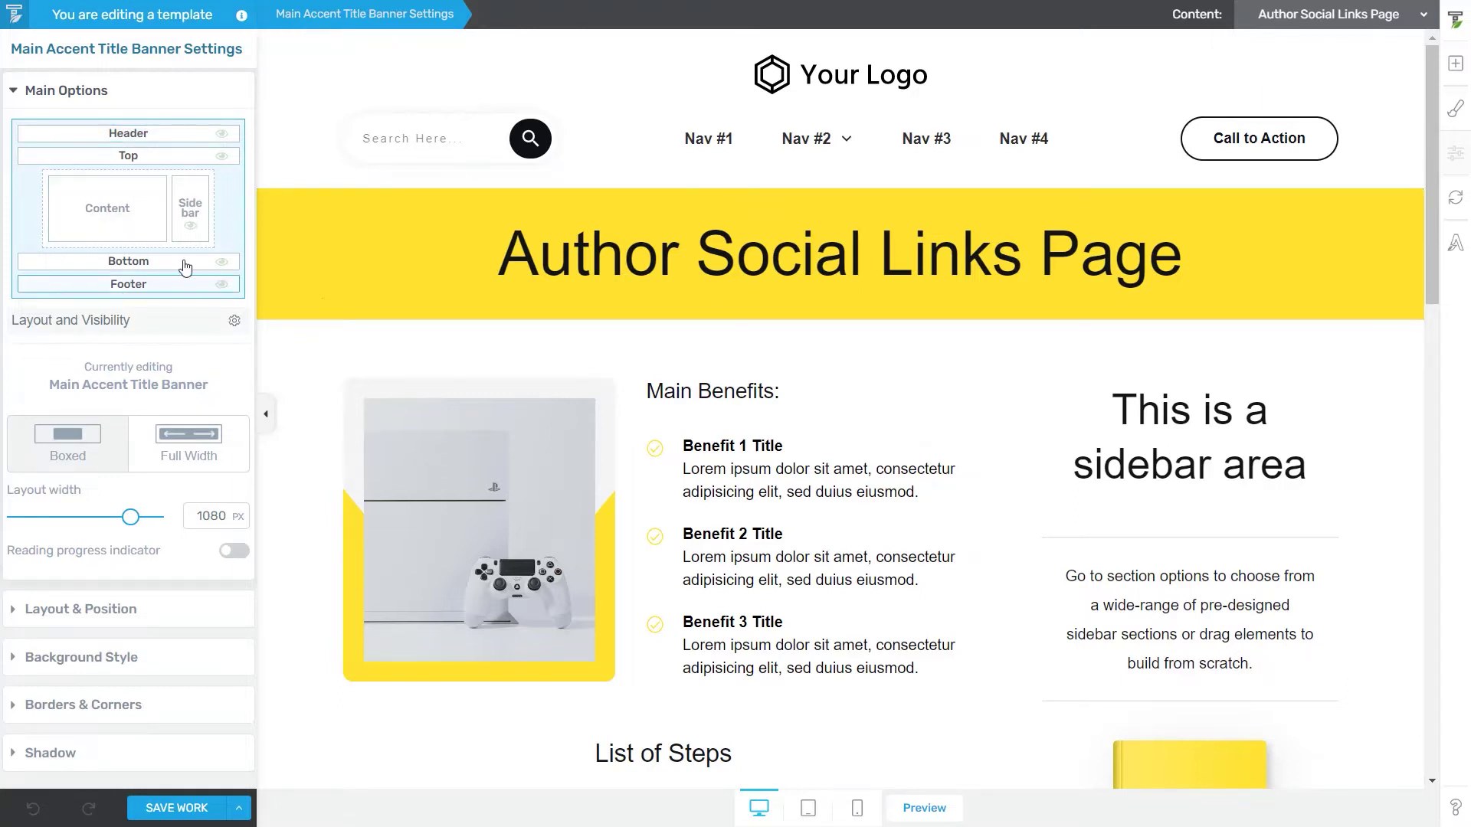
- Open the Header's settings and toggle its visibility off and back on
{"action": "left_click", "coordinate": [80, 139]}
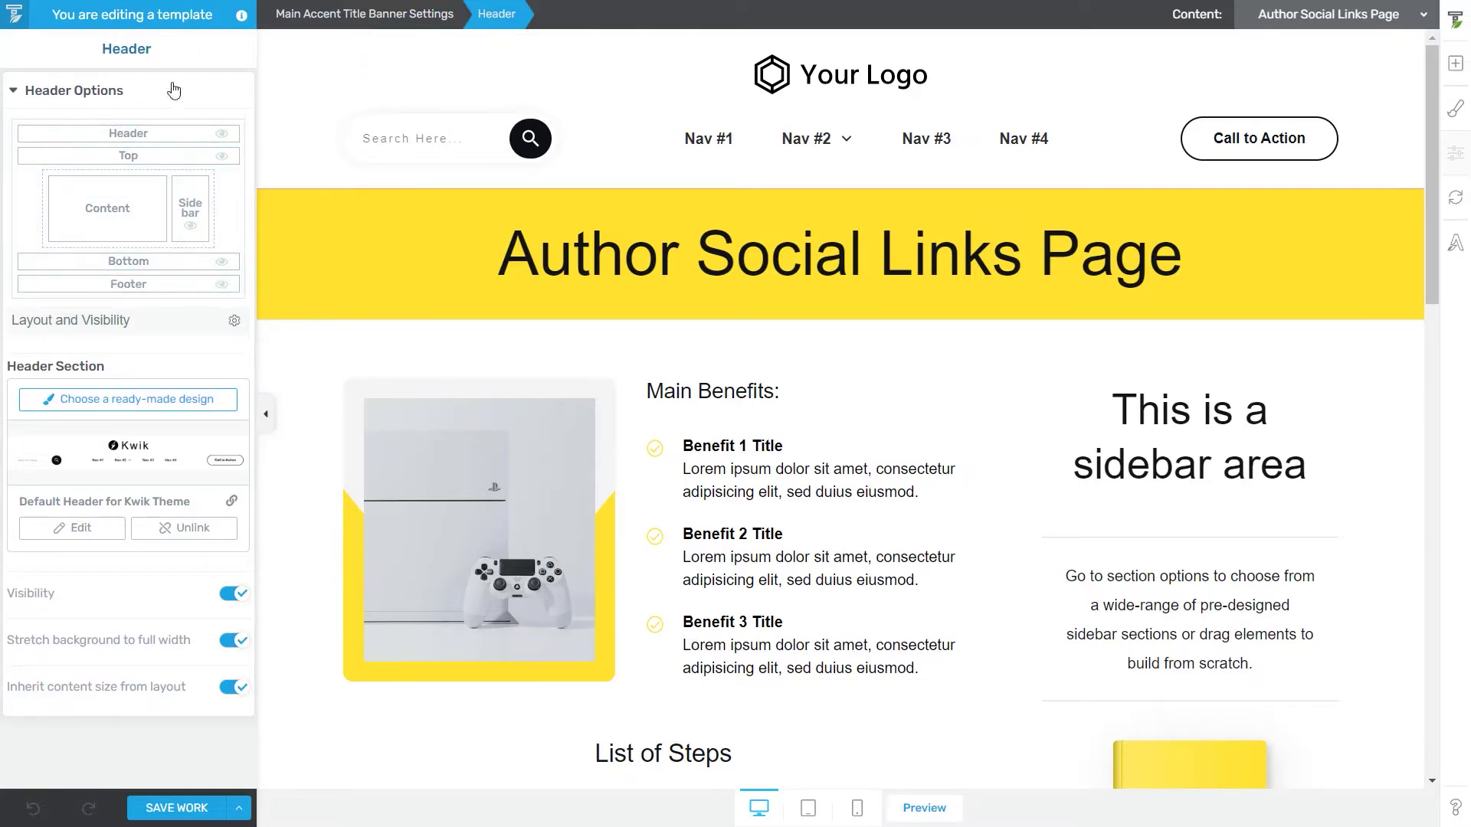
{"action": "left_click", "coordinate": [222, 134]}
{"action": "left_click", "coordinate": [222, 136]}
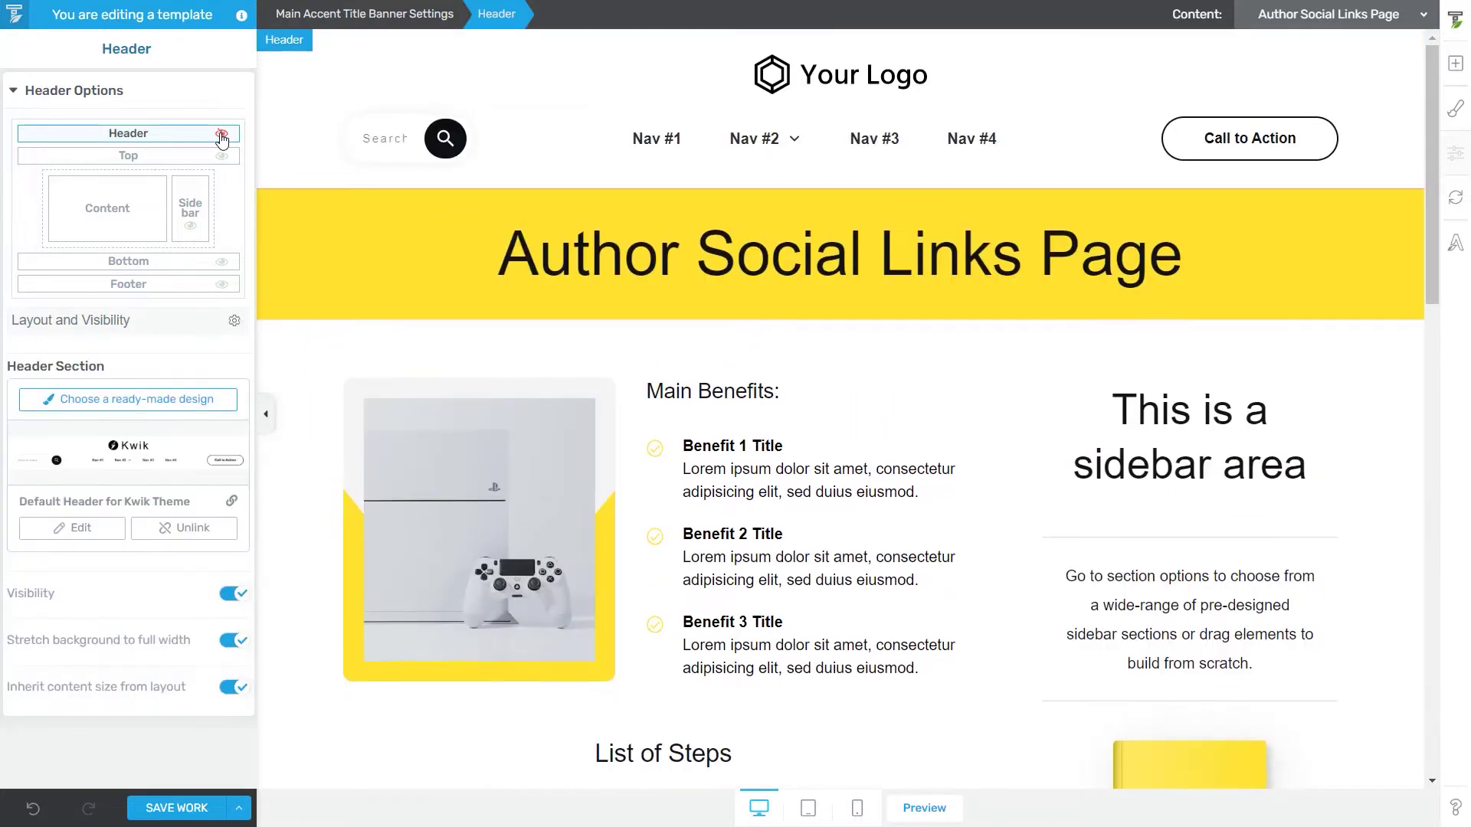
- Review the header's Layout and Visibility options, leaving the content and sidebar layout unchanged
{"action": "left_click", "coordinate": [87, 322]}
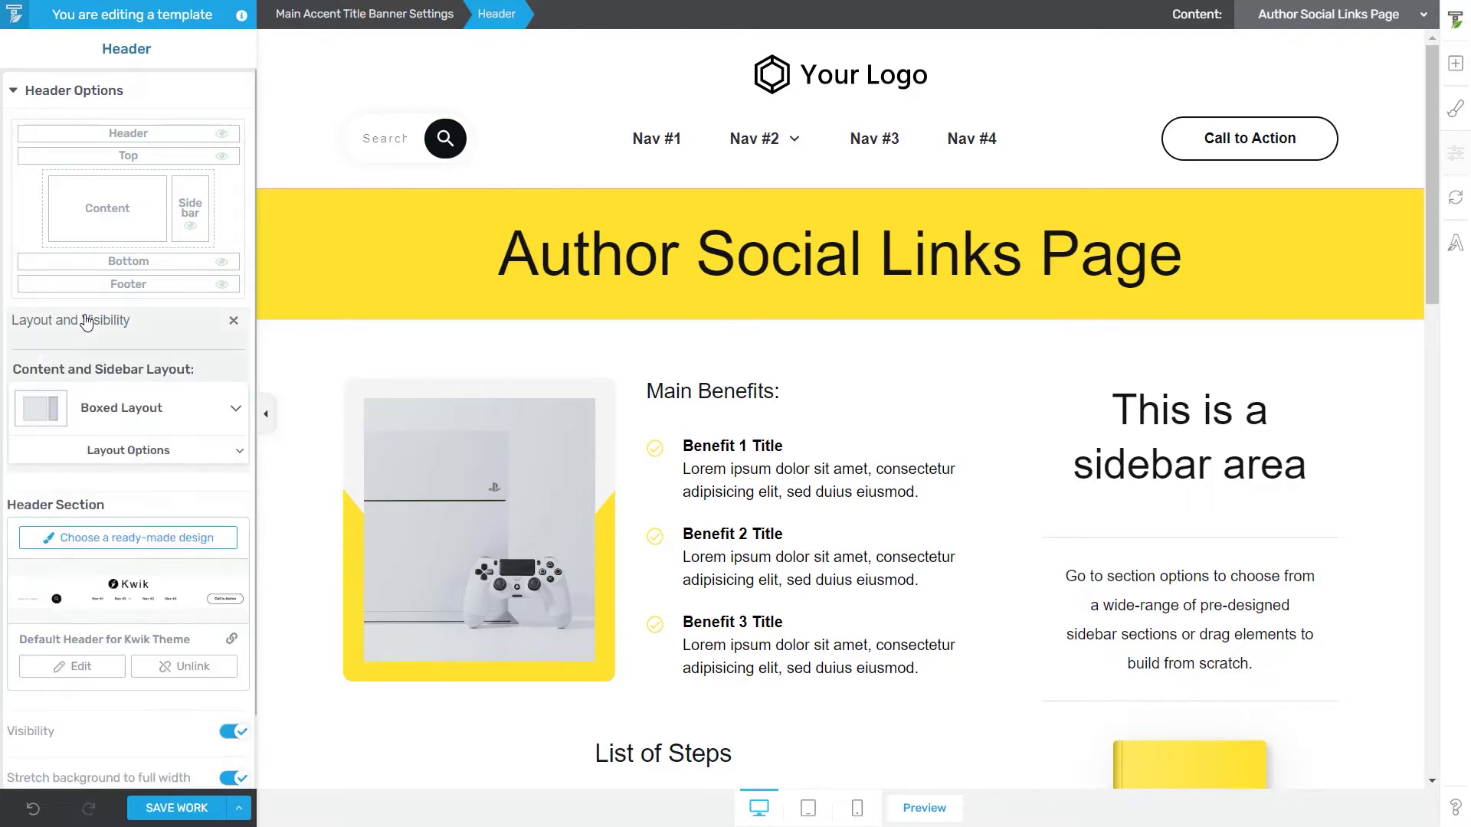
{"action": "left_click", "coordinate": [175, 408]}
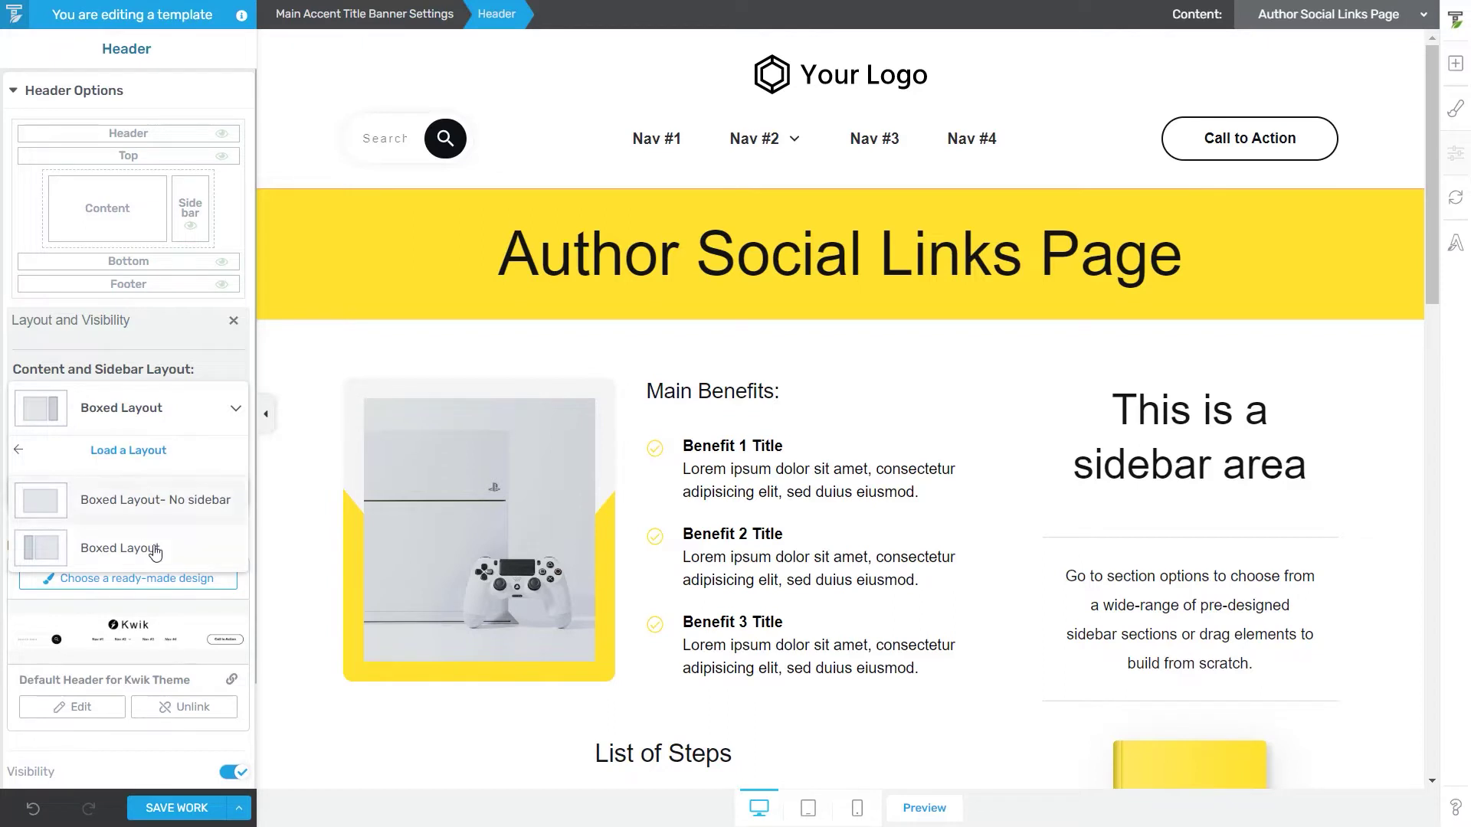
{"action": "left_click", "coordinate": [189, 385]}
{"action": "left_click", "coordinate": [232, 322]}
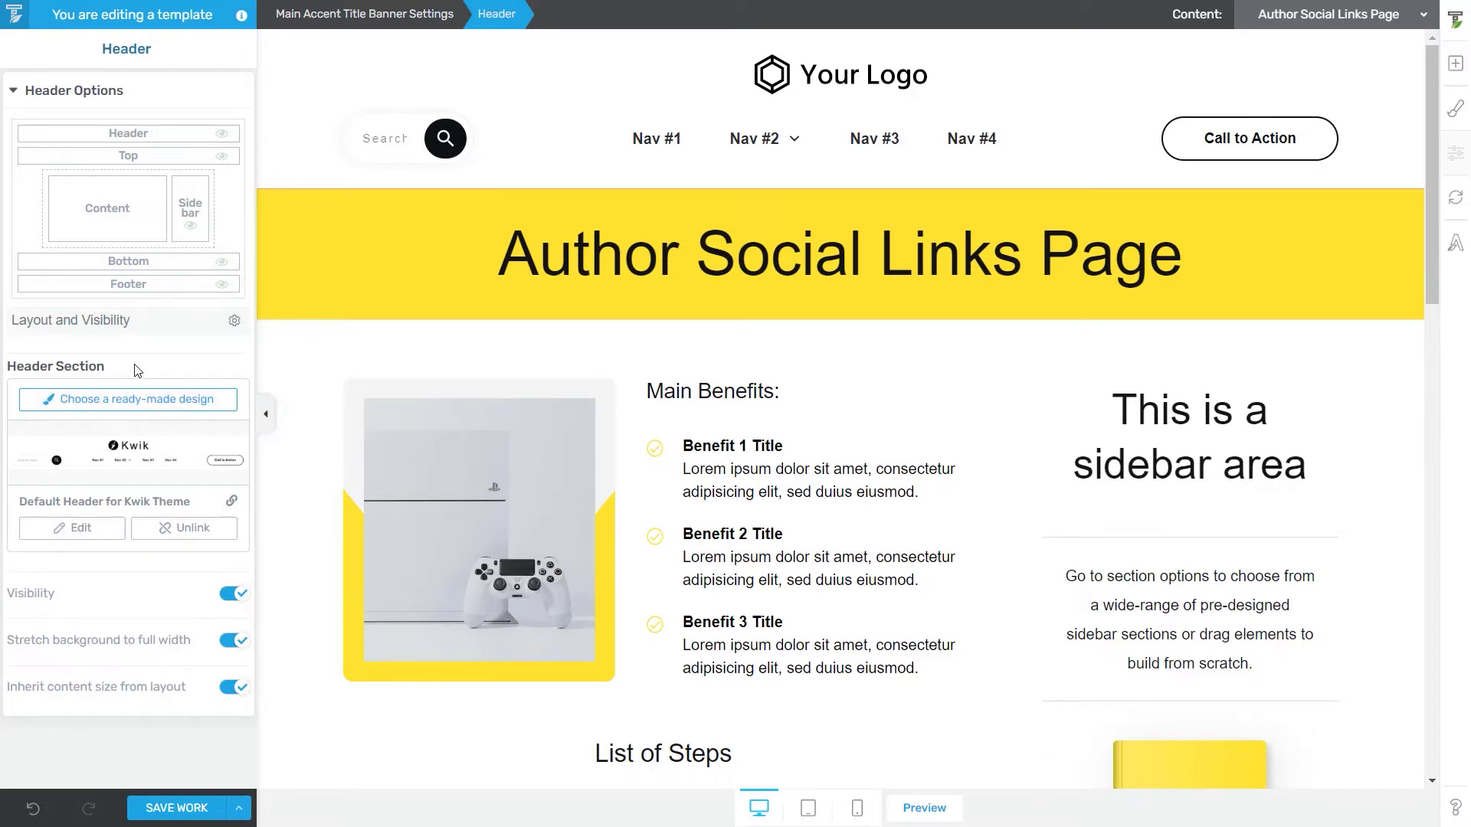
- Browse the ready-made Header Sections and apply the Logo – Menu – Search – Login design
{"action": "left_click", "coordinate": [150, 401]}
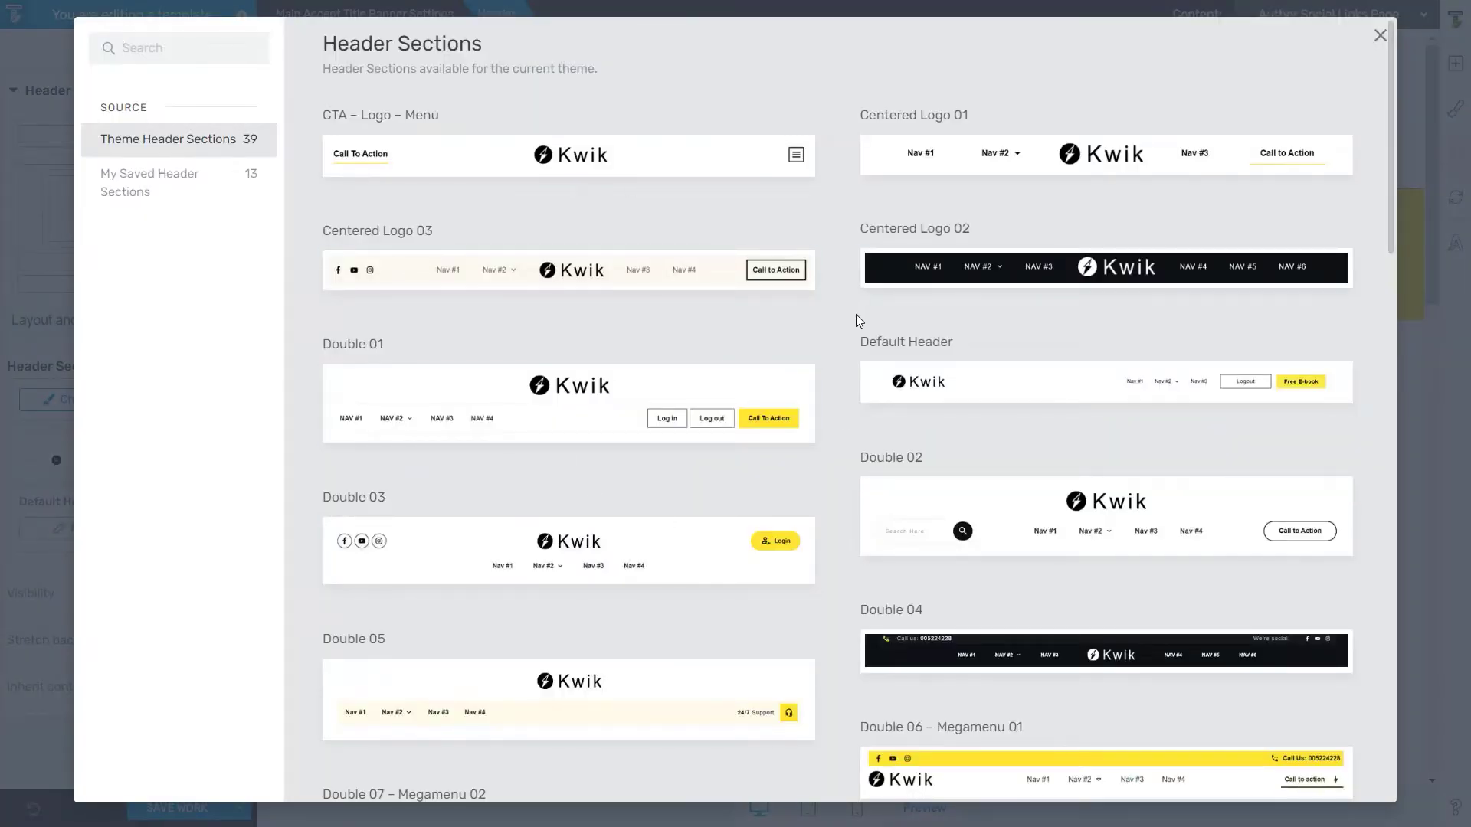
{"action": "scroll", "coordinate": [861, 322], "scroll_direction": "down", "scroll_amount": 12}
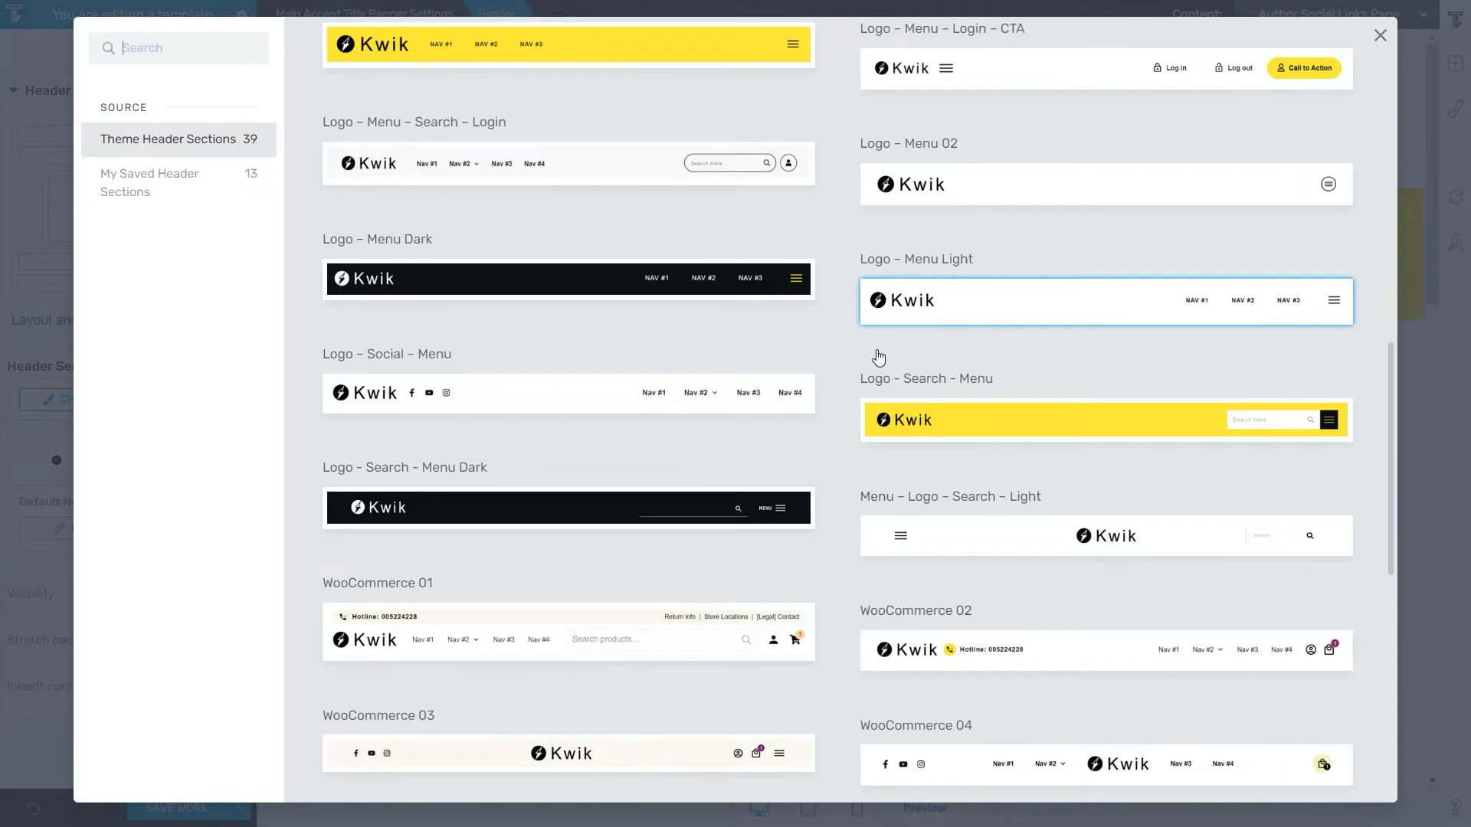
{"action": "left_click", "coordinate": [749, 180]}
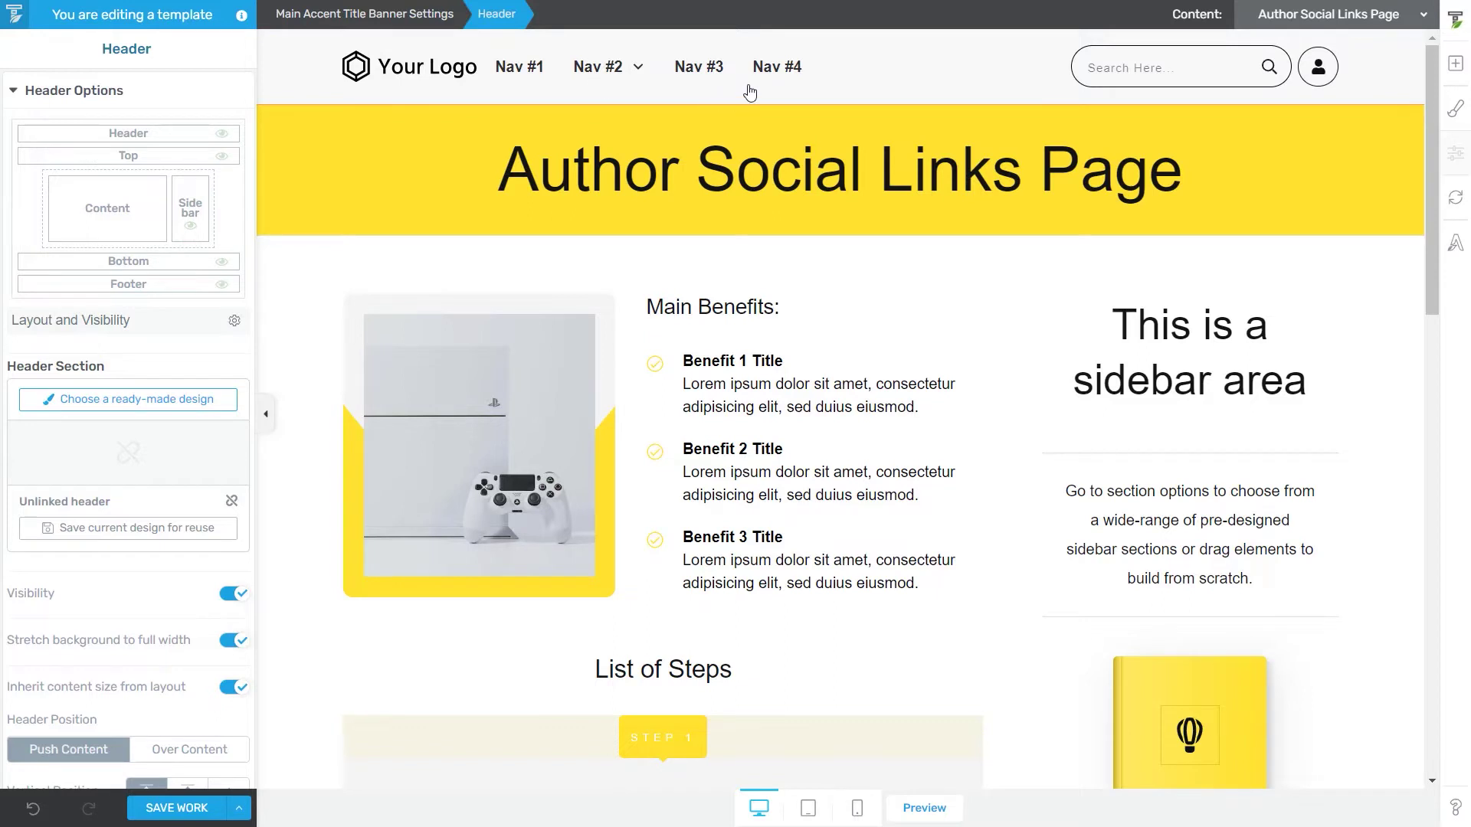
{"action": "left_click", "coordinate": [1457, 66]}
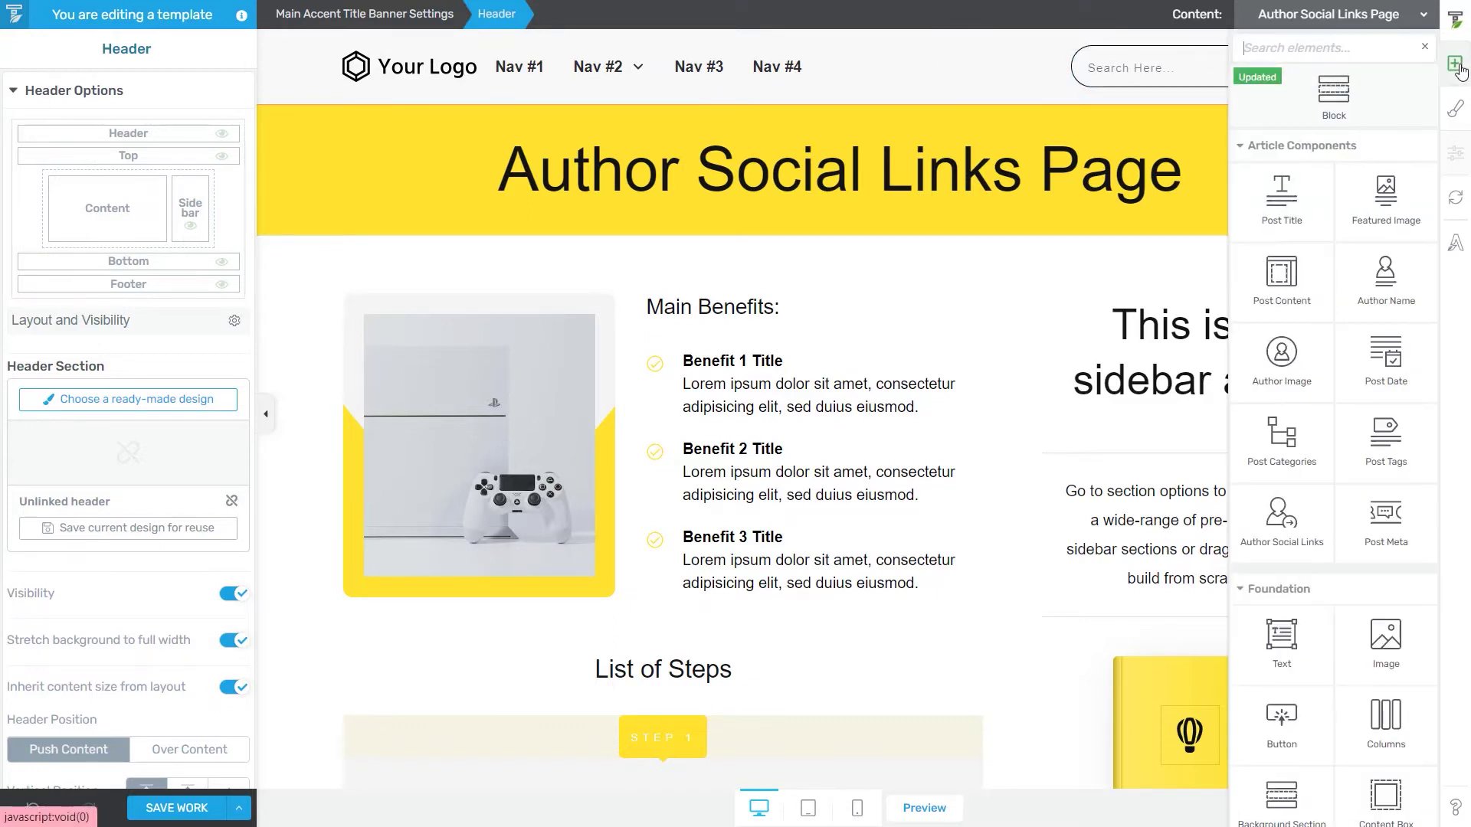
{"action": "left_click", "coordinate": [456, 71]}
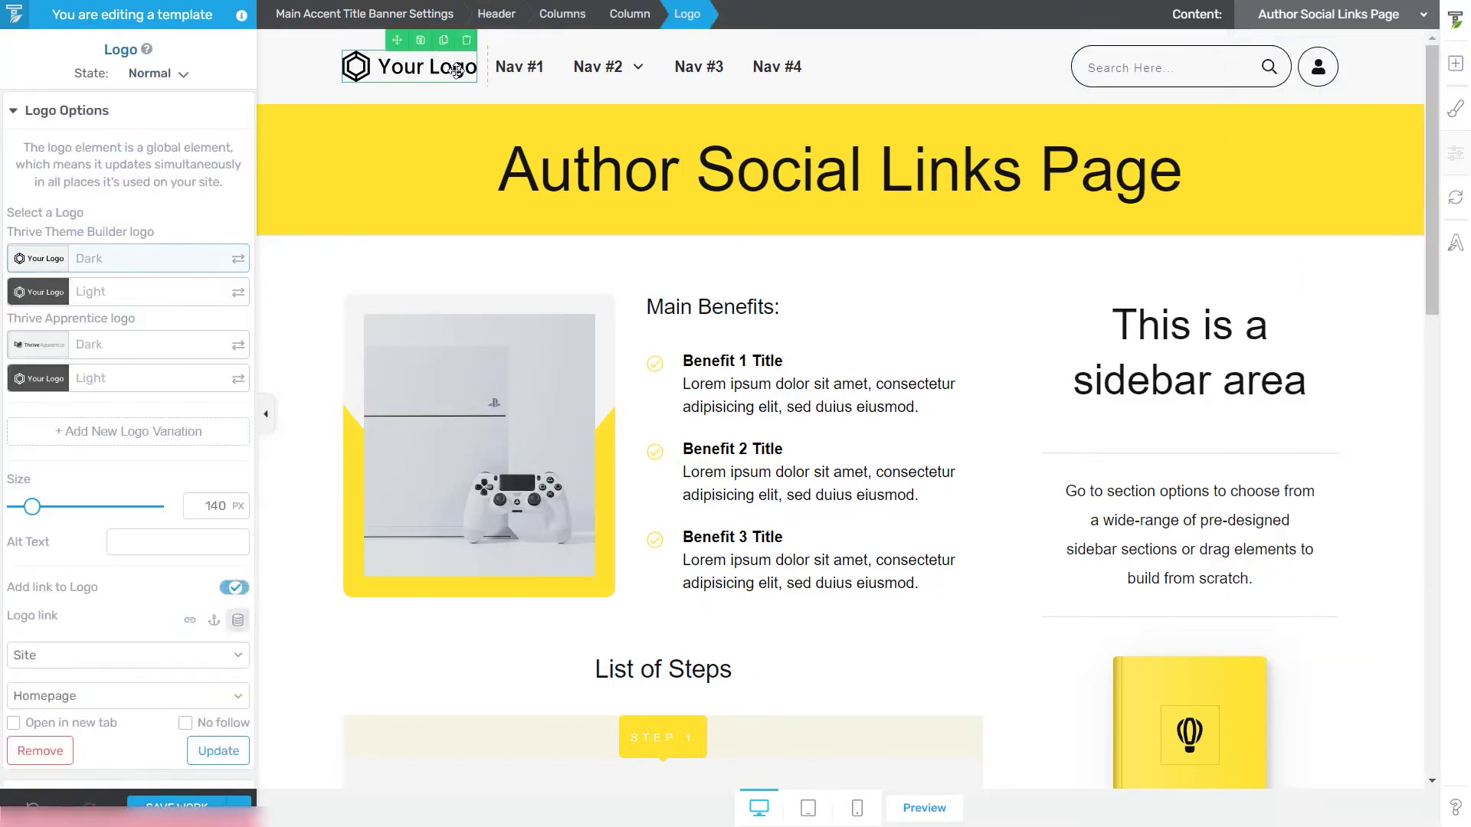
{"action": "left_click", "coordinate": [788, 71]}
{"action": "left_click", "coordinate": [1139, 81]}
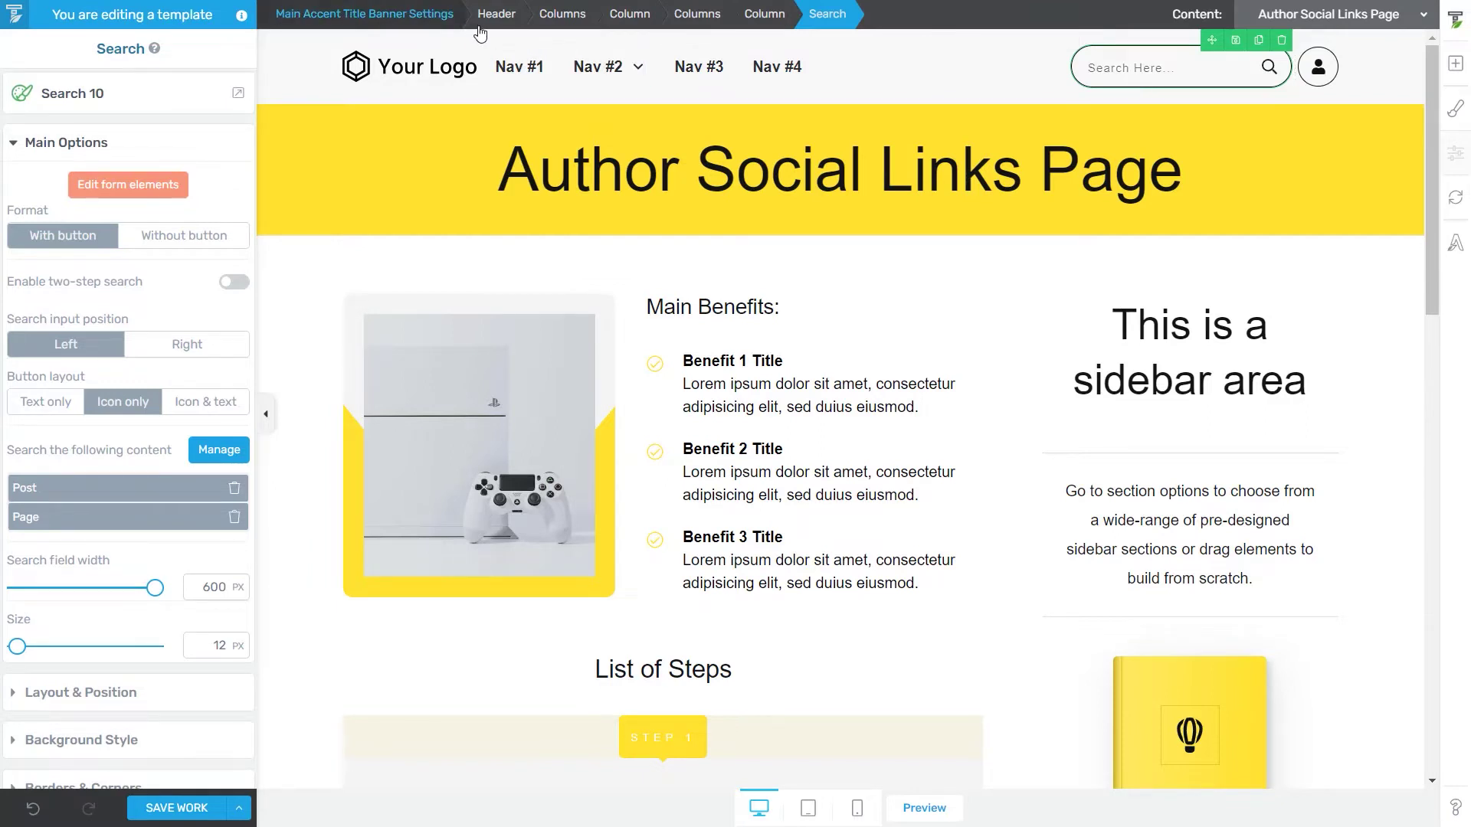
{"action": "left_click", "coordinate": [503, 20]}
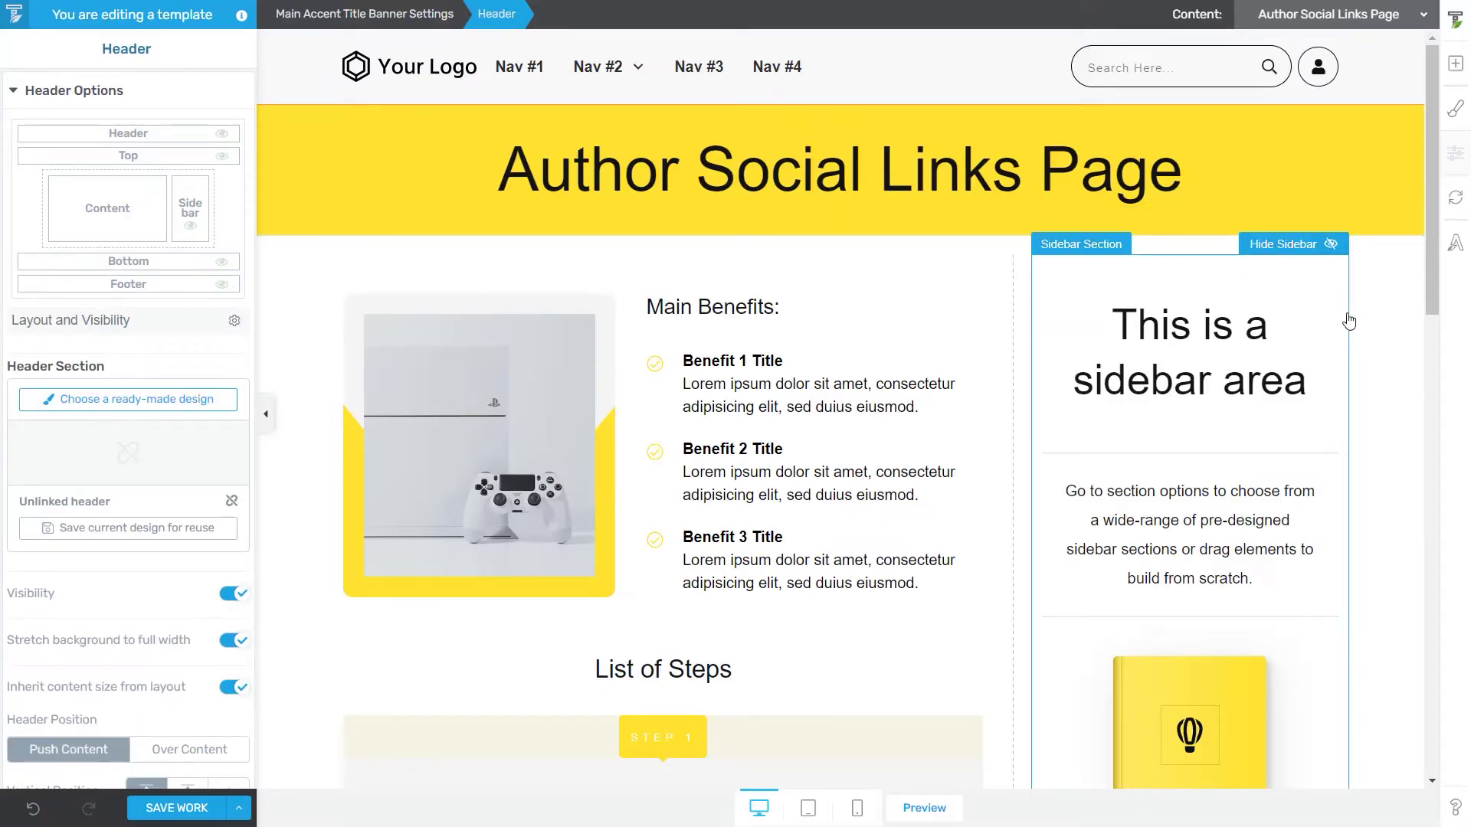
- Add a Text element to the header showing the dynamic Global fields Address
{"action": "left_click", "coordinate": [1455, 63]}
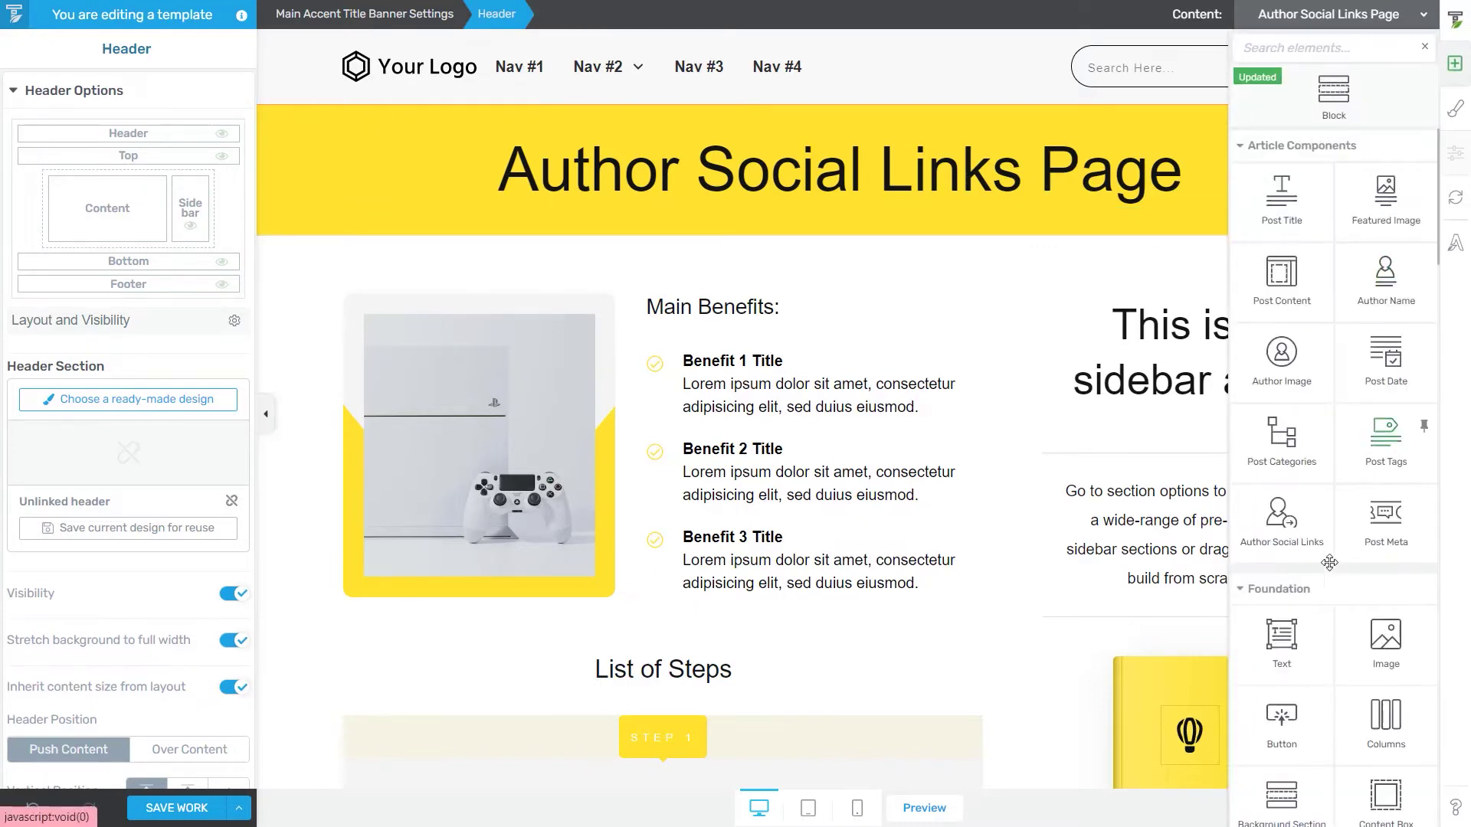
{"action": "left_click_drag", "start_coordinate": [1281, 639], "coordinate": [1167, 79]}
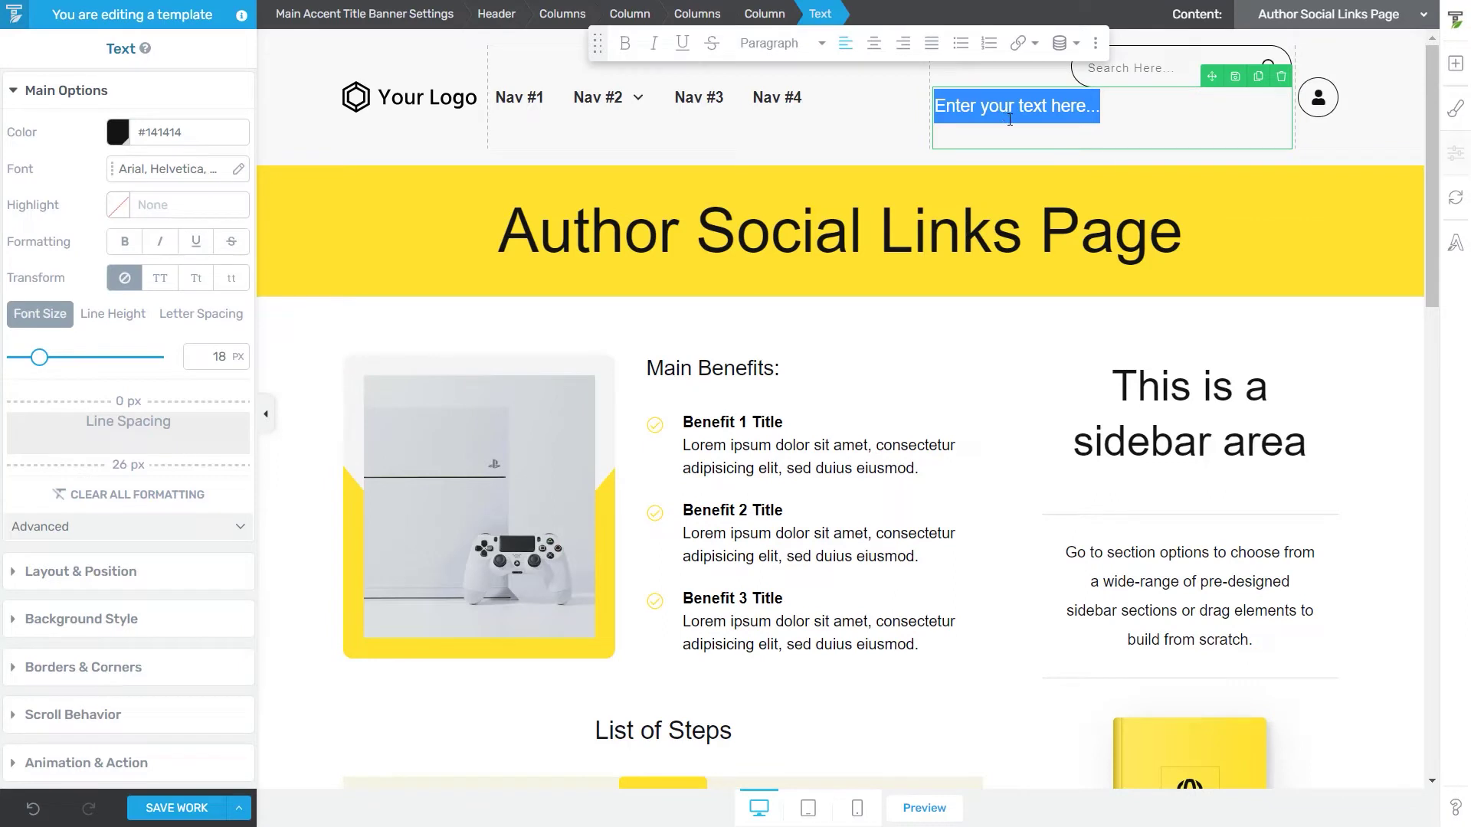
{"action": "left_click", "coordinate": [1074, 55]}
{"action": "left_click", "coordinate": [1067, 111]}
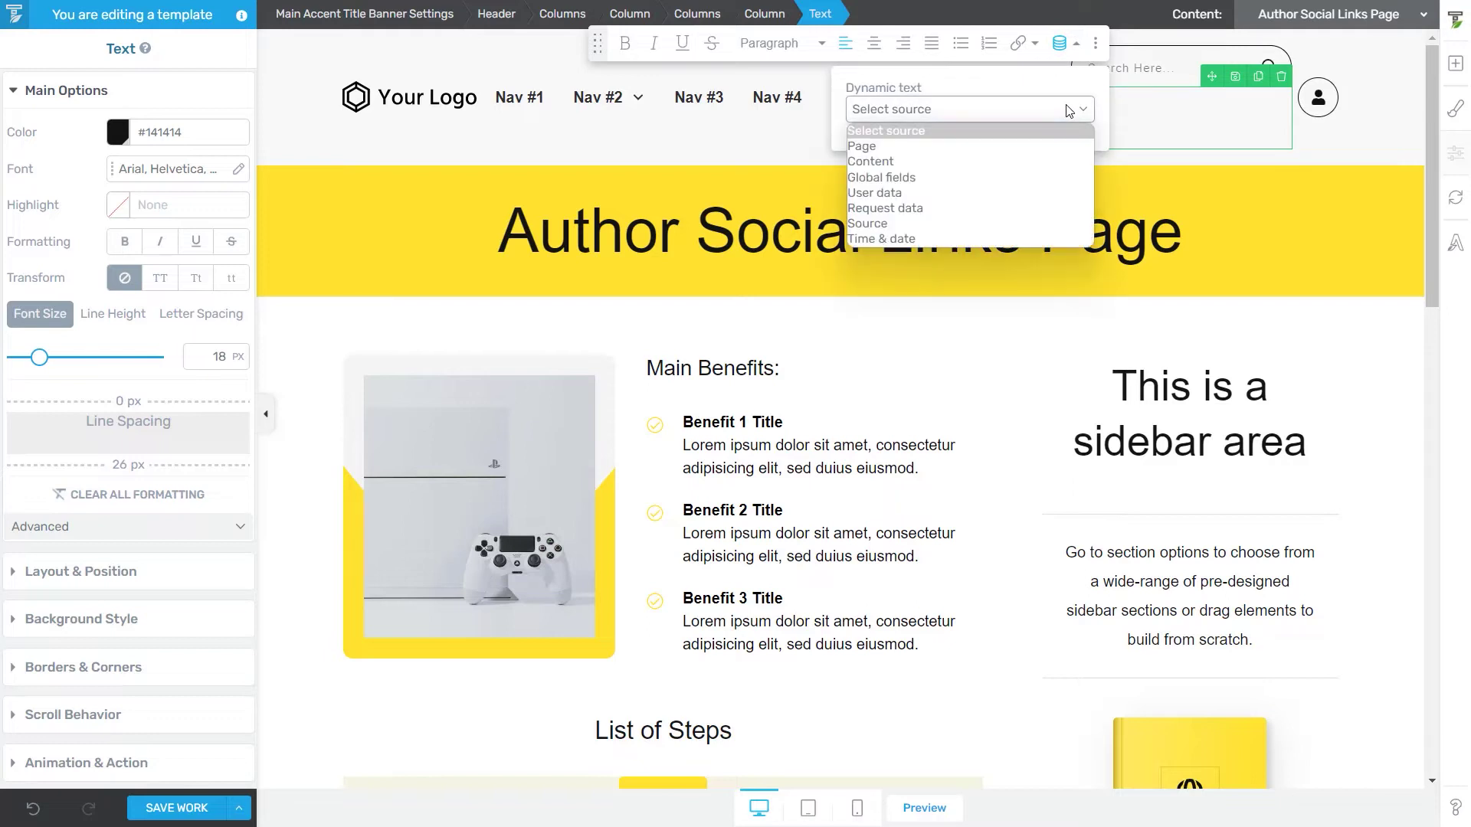
{"action": "left_click", "coordinate": [970, 177]}
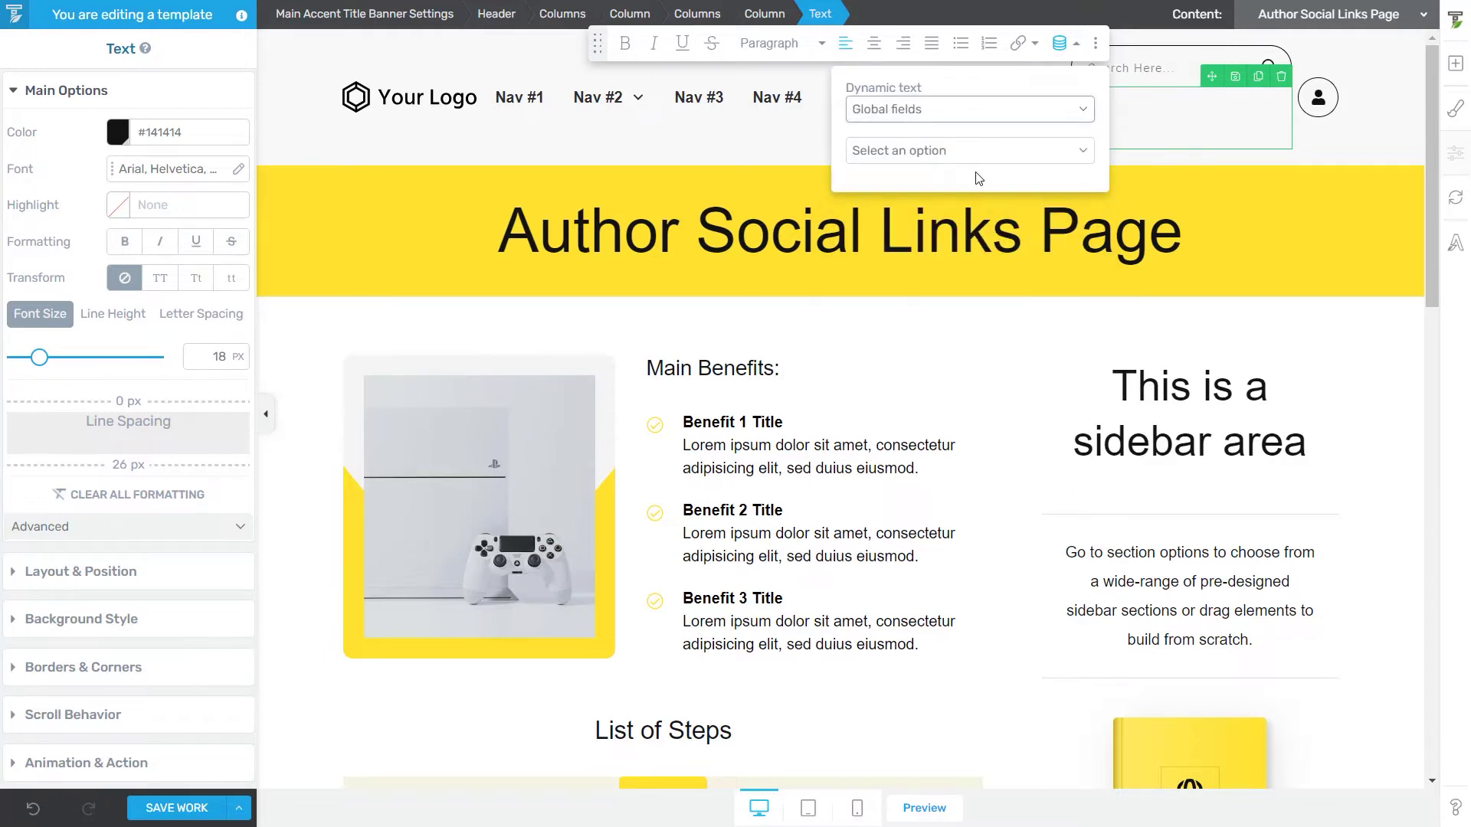
{"action": "left_click", "coordinate": [1005, 162]}
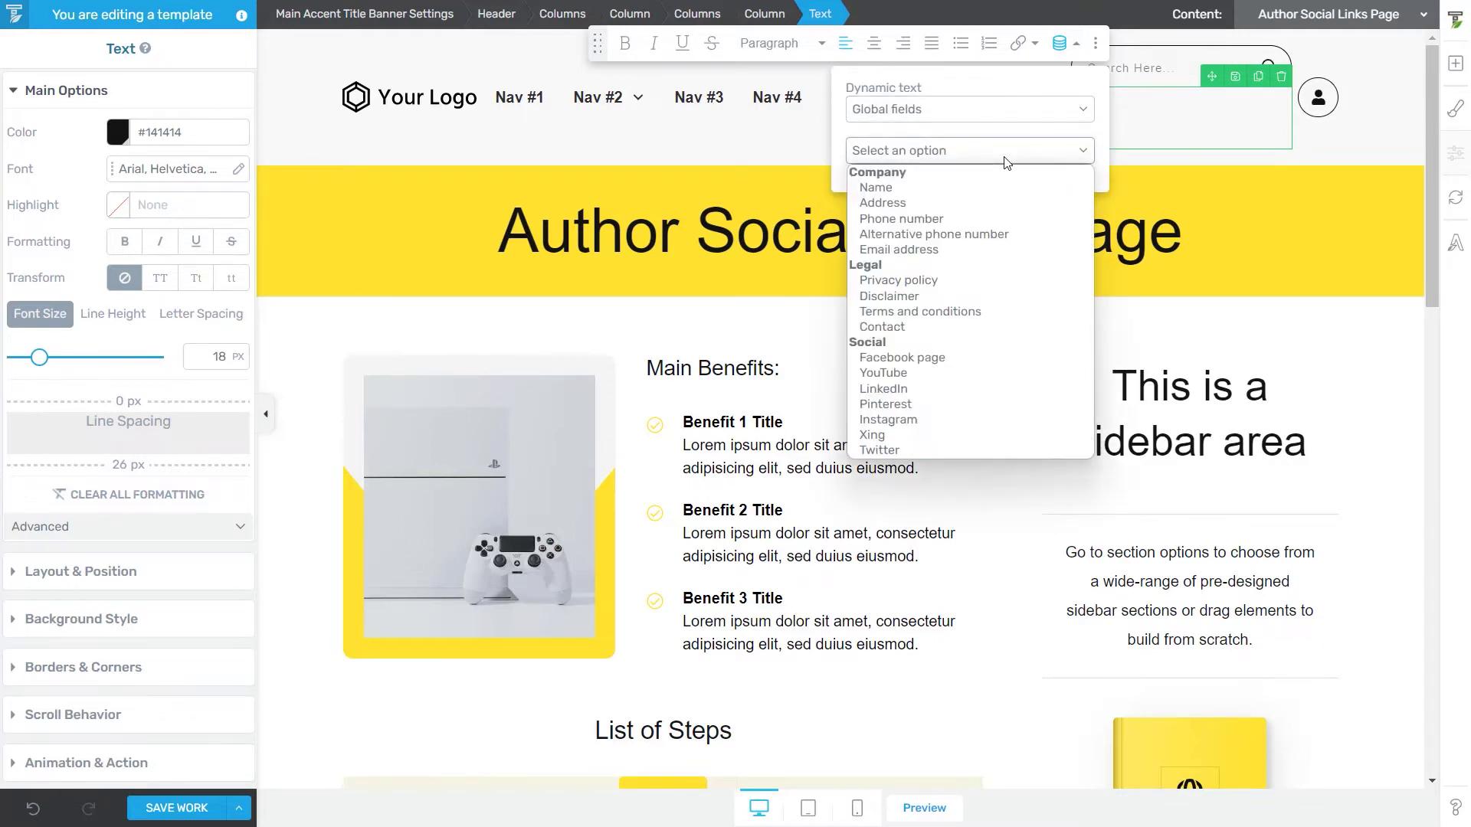
{"action": "left_click", "coordinate": [992, 202]}
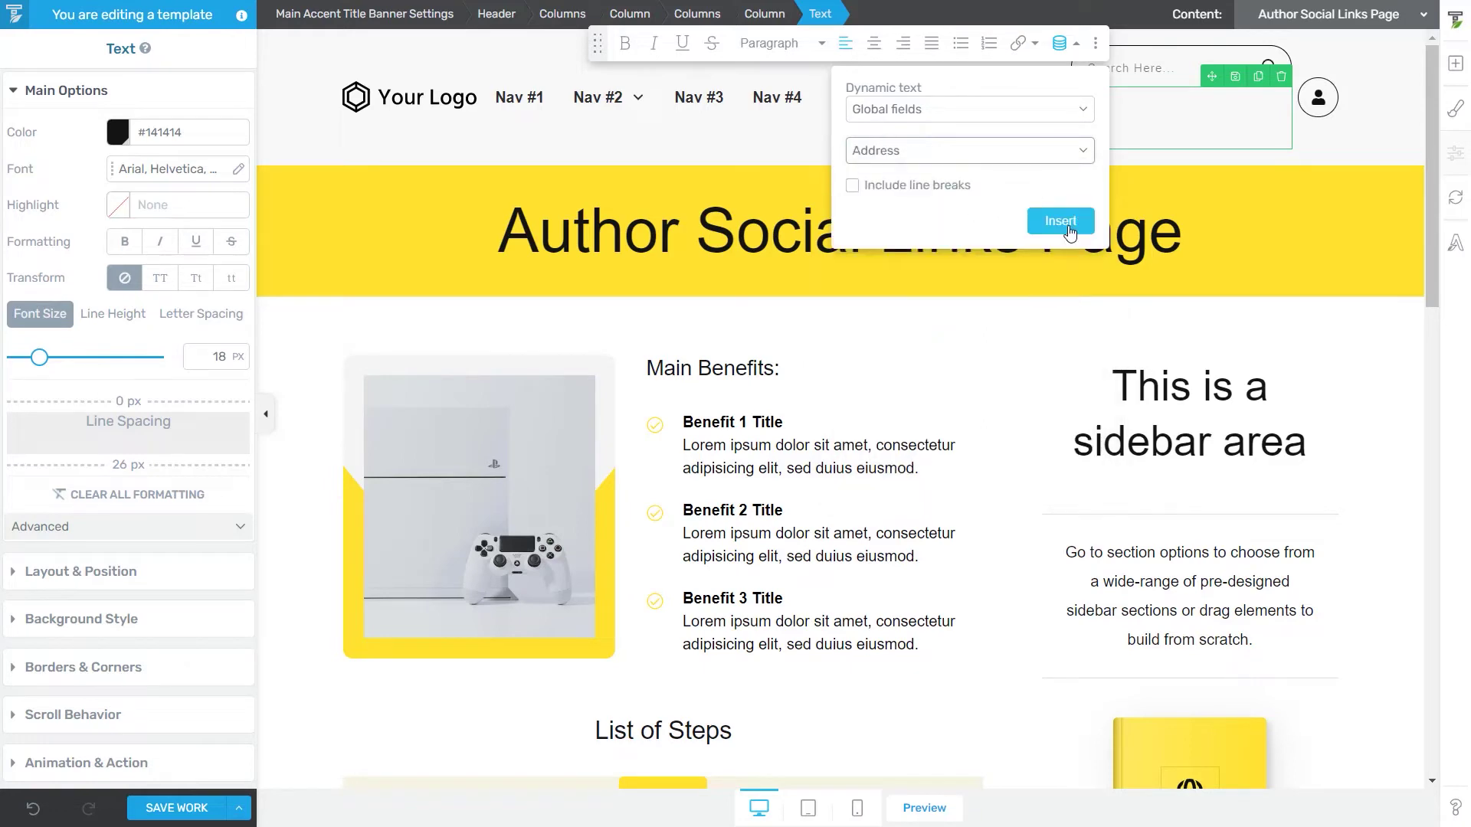
{"action": "left_click", "coordinate": [1061, 222]}
{"action": "left_click", "coordinate": [1028, 127]}
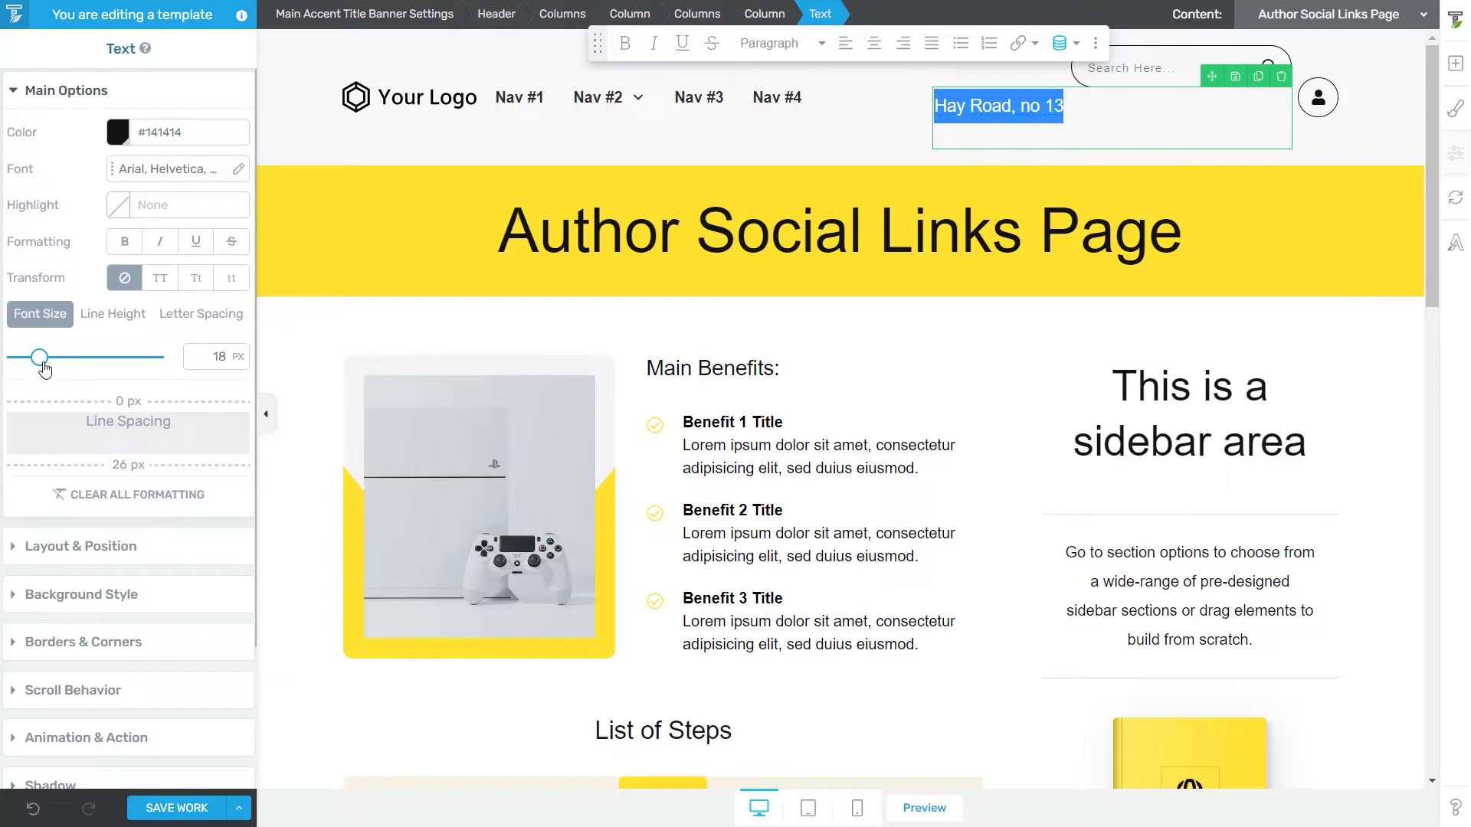
- Shrink the address text to 10 px, right-align it, and move it under the logo
{"action": "left_click_drag", "start_coordinate": [39, 358], "coordinate": [31, 371]}
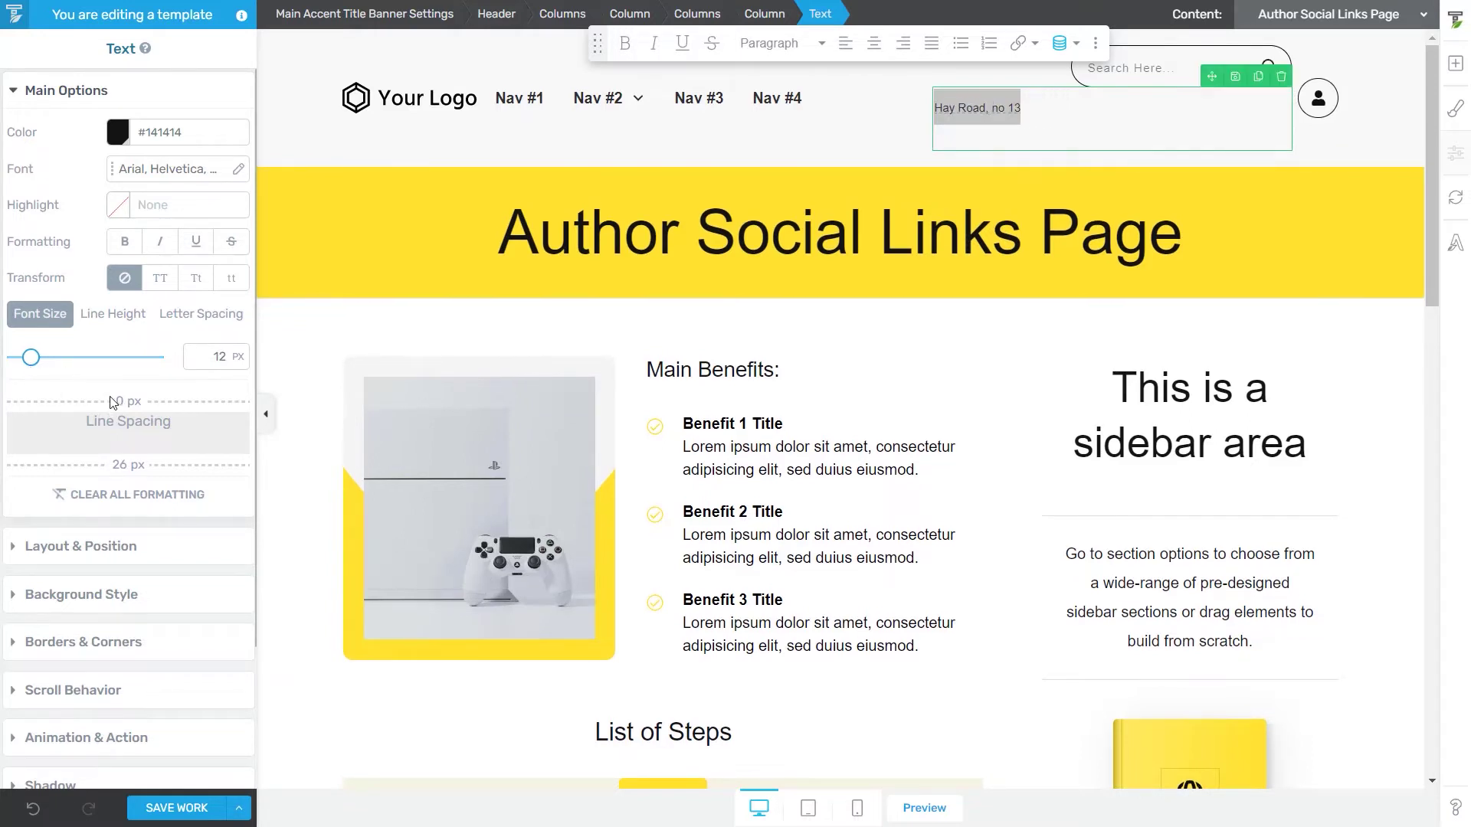
{"action": "left_click", "coordinate": [130, 546]}
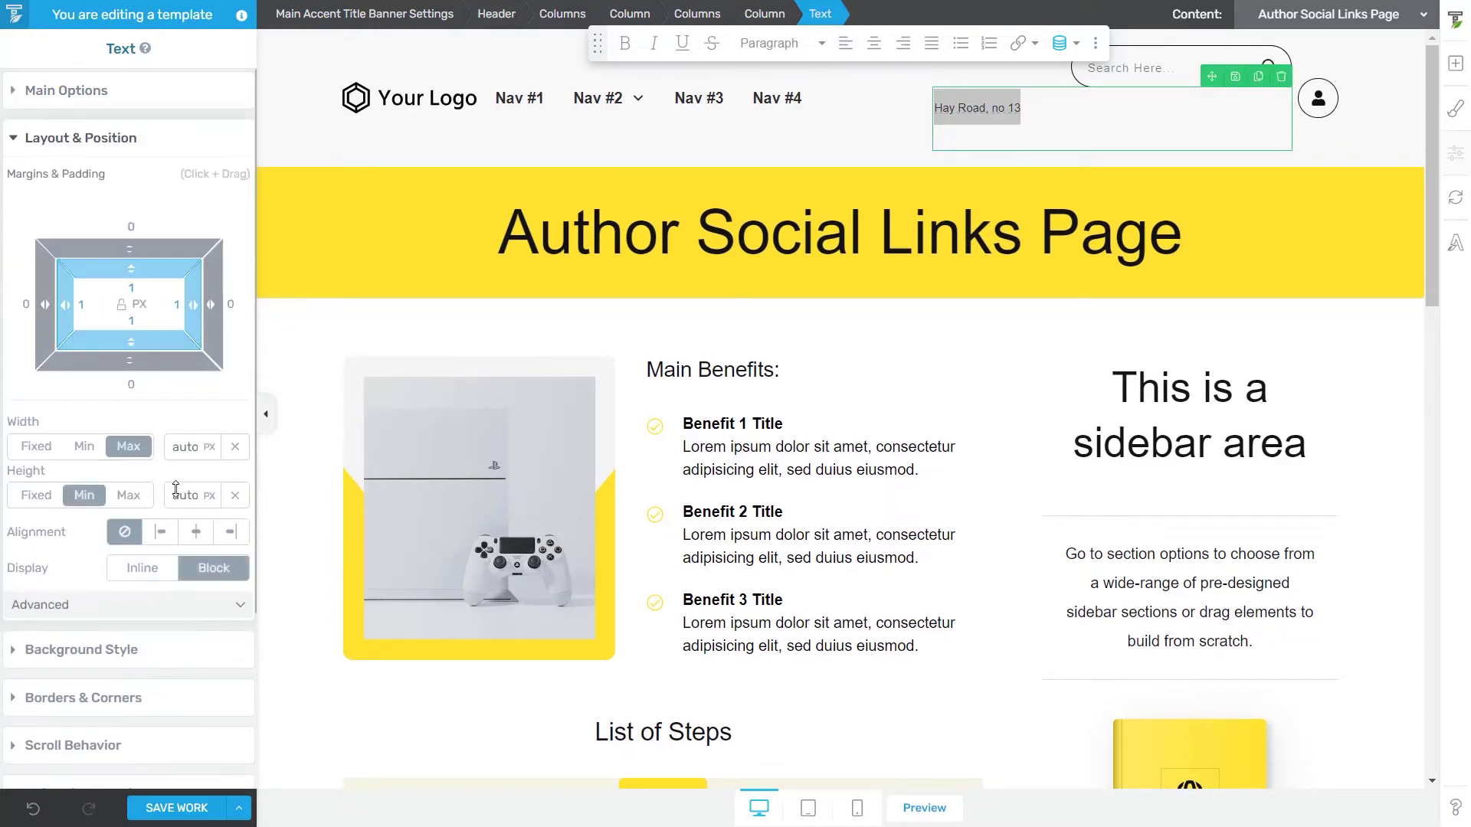
{"action": "left_click", "coordinate": [227, 531]}
{"action": "mouse_move", "coordinate": [1214, 76]}
{"action": "left_mouse_down"}
{"action": "mouse_move", "coordinate": [1235, 105]}
{"action": "mouse_move", "coordinate": [426, 121]}
{"action": "left_mouse_up"}
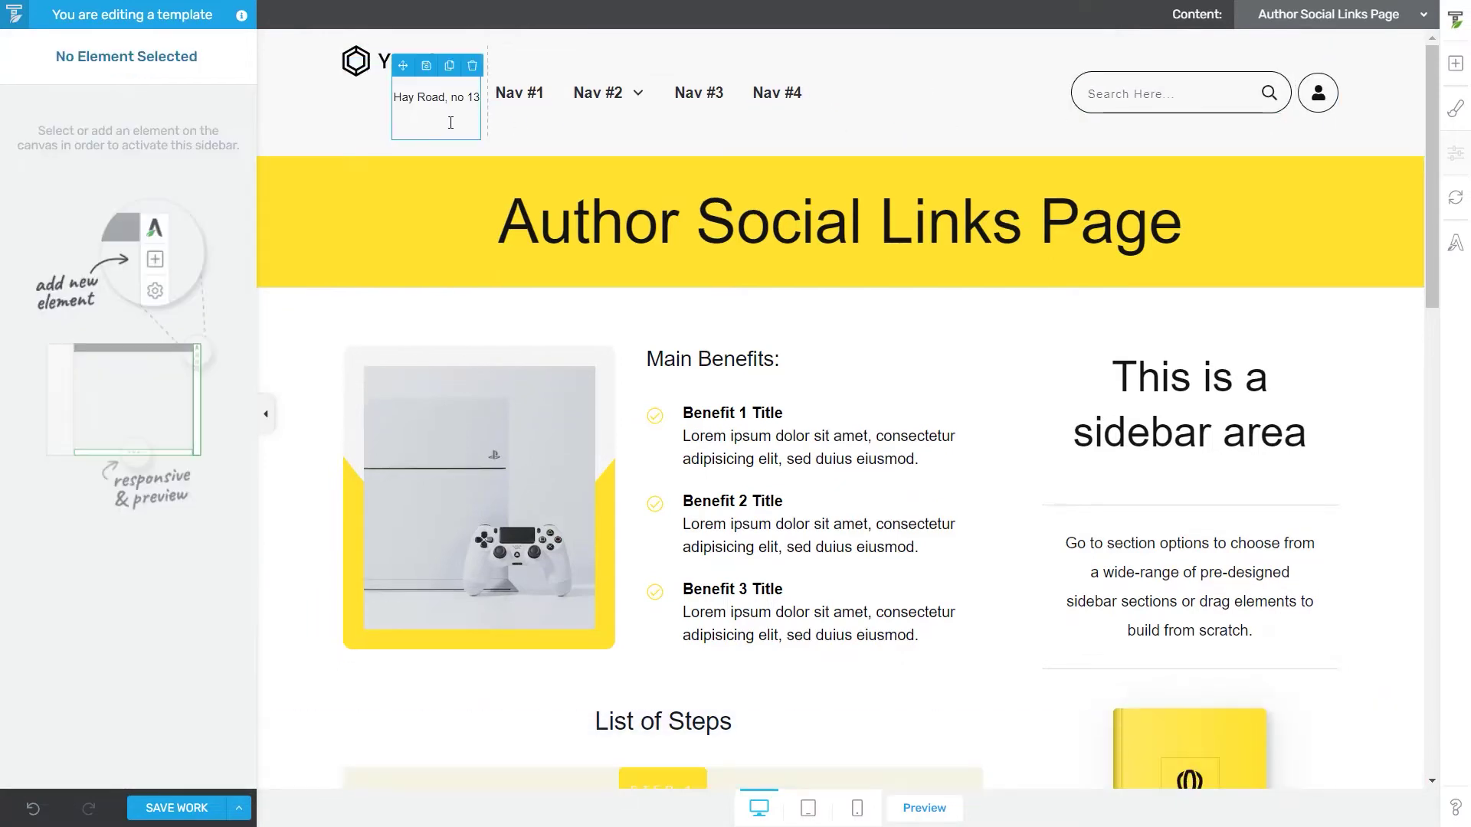
{"action": "left_click", "coordinate": [528, 124]}
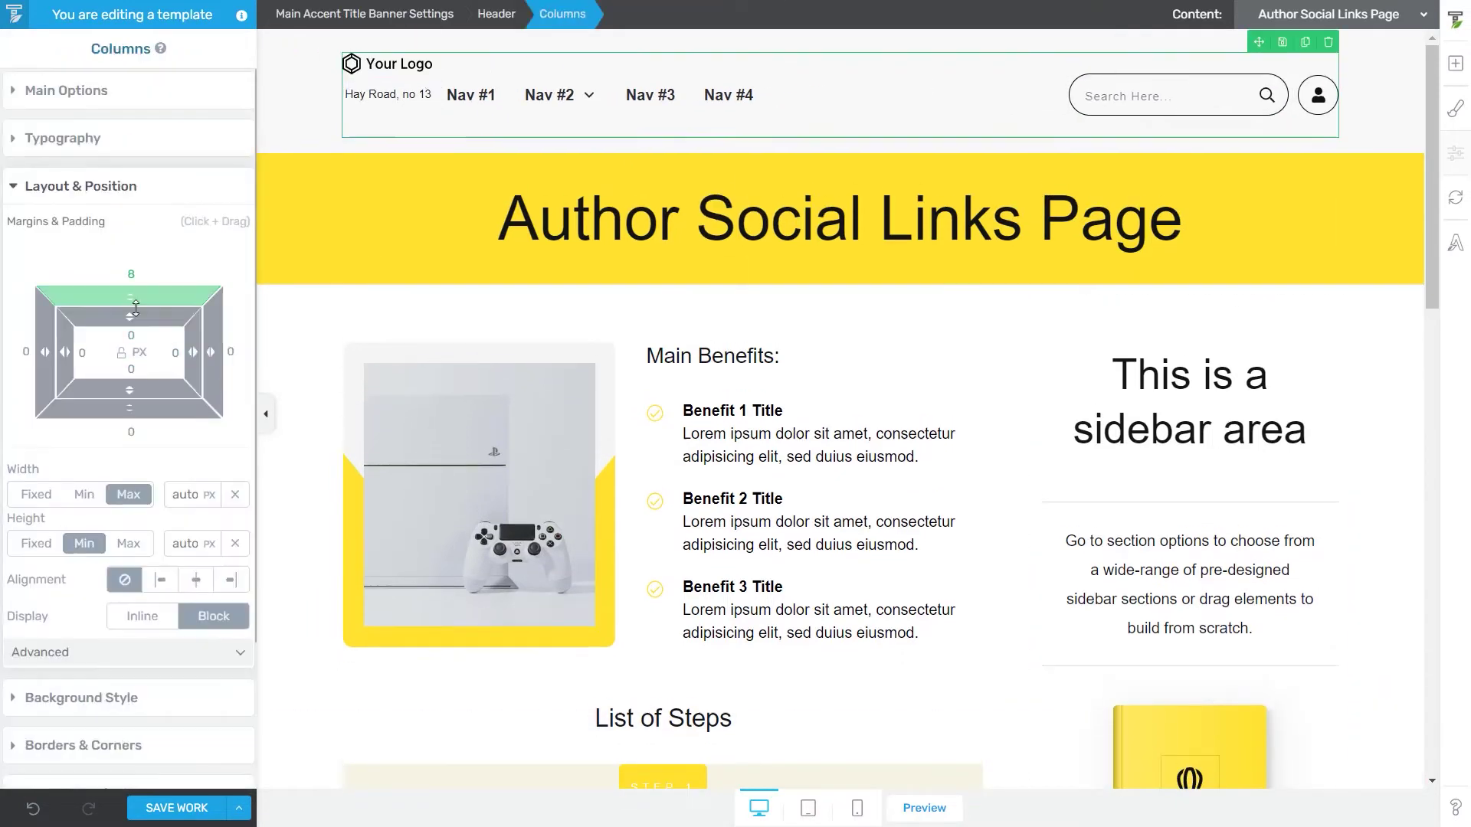
{"action": "left_click", "coordinate": [511, 136]}
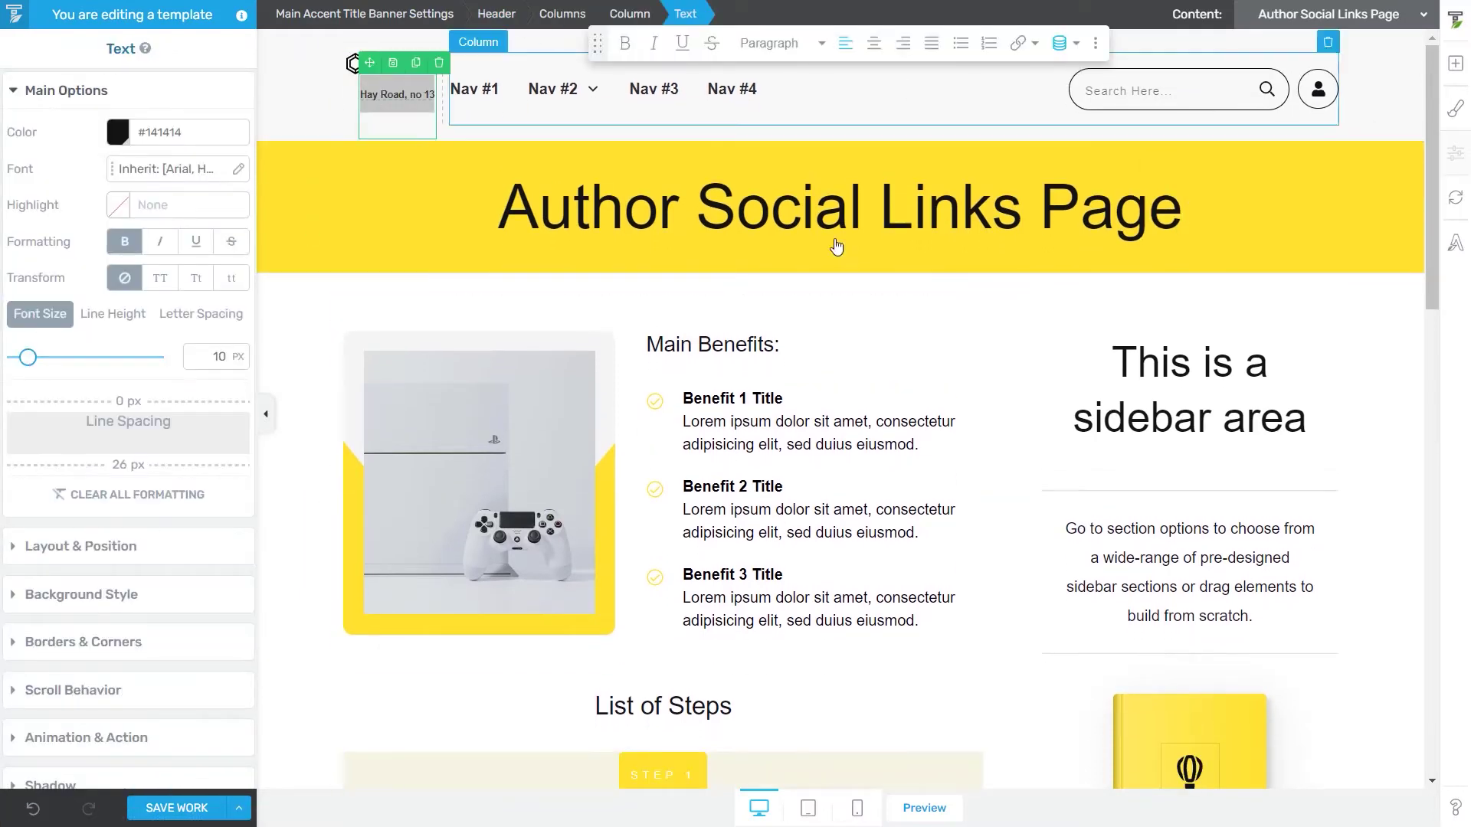
- Save the header to the library as 'Custom Header Section 2.0 Ale - new template'
{"action": "left_click", "coordinate": [900, 118]}
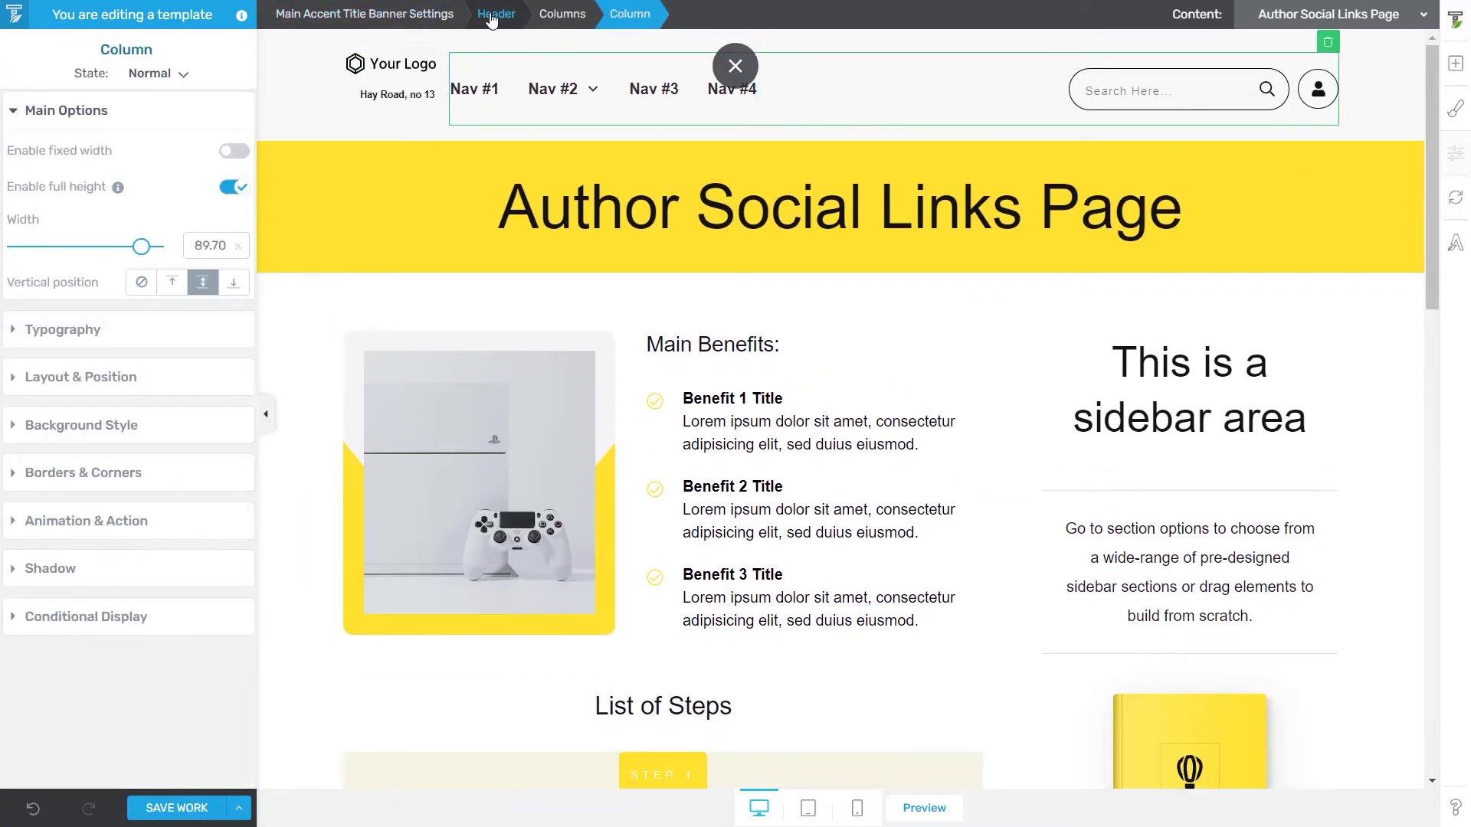
{"action": "left_click", "coordinate": [491, 14]}
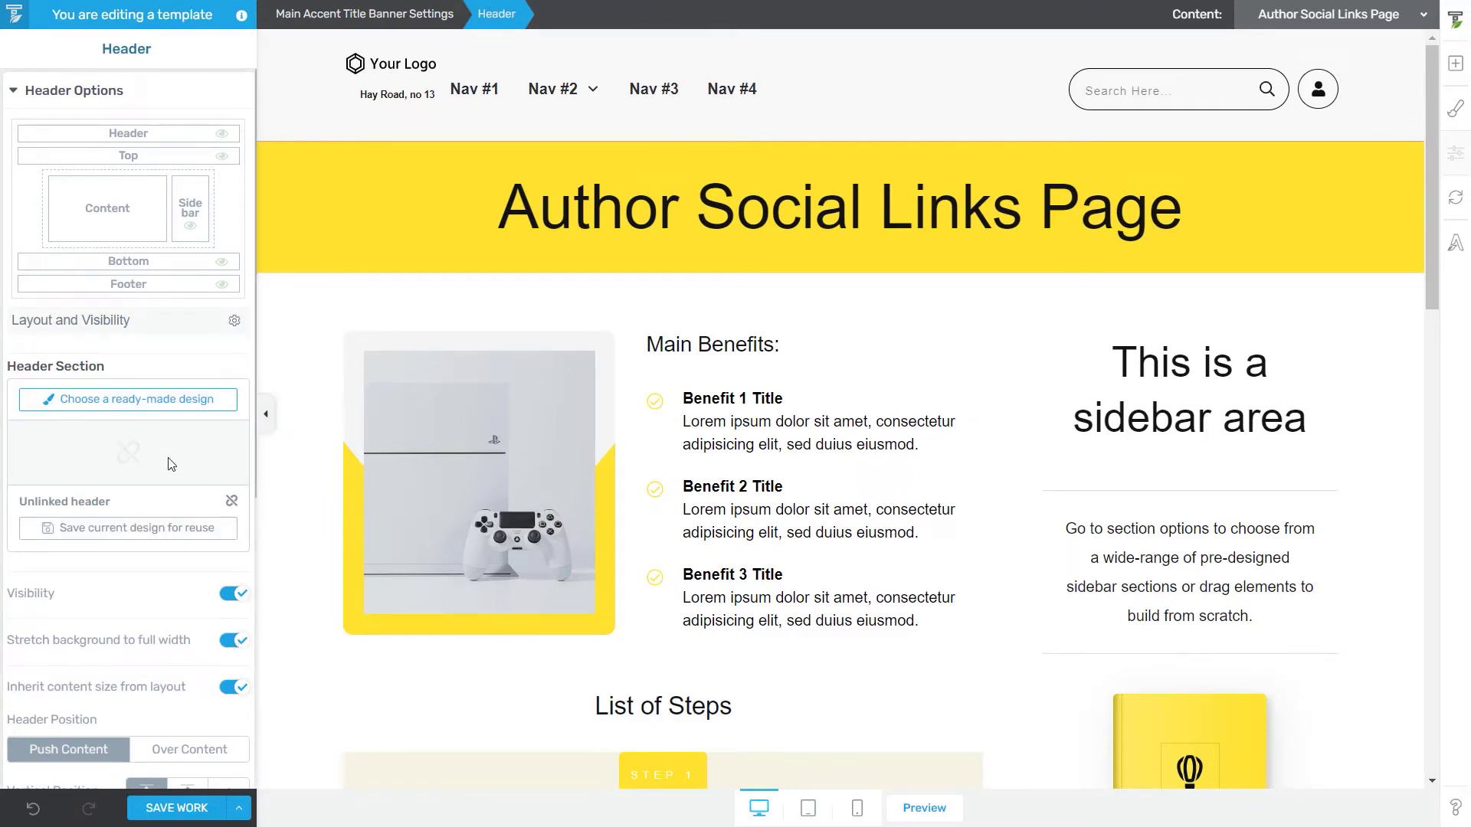
{"action": "left_click", "coordinate": [136, 533]}
{"action": "left_click", "coordinate": [870, 335]}
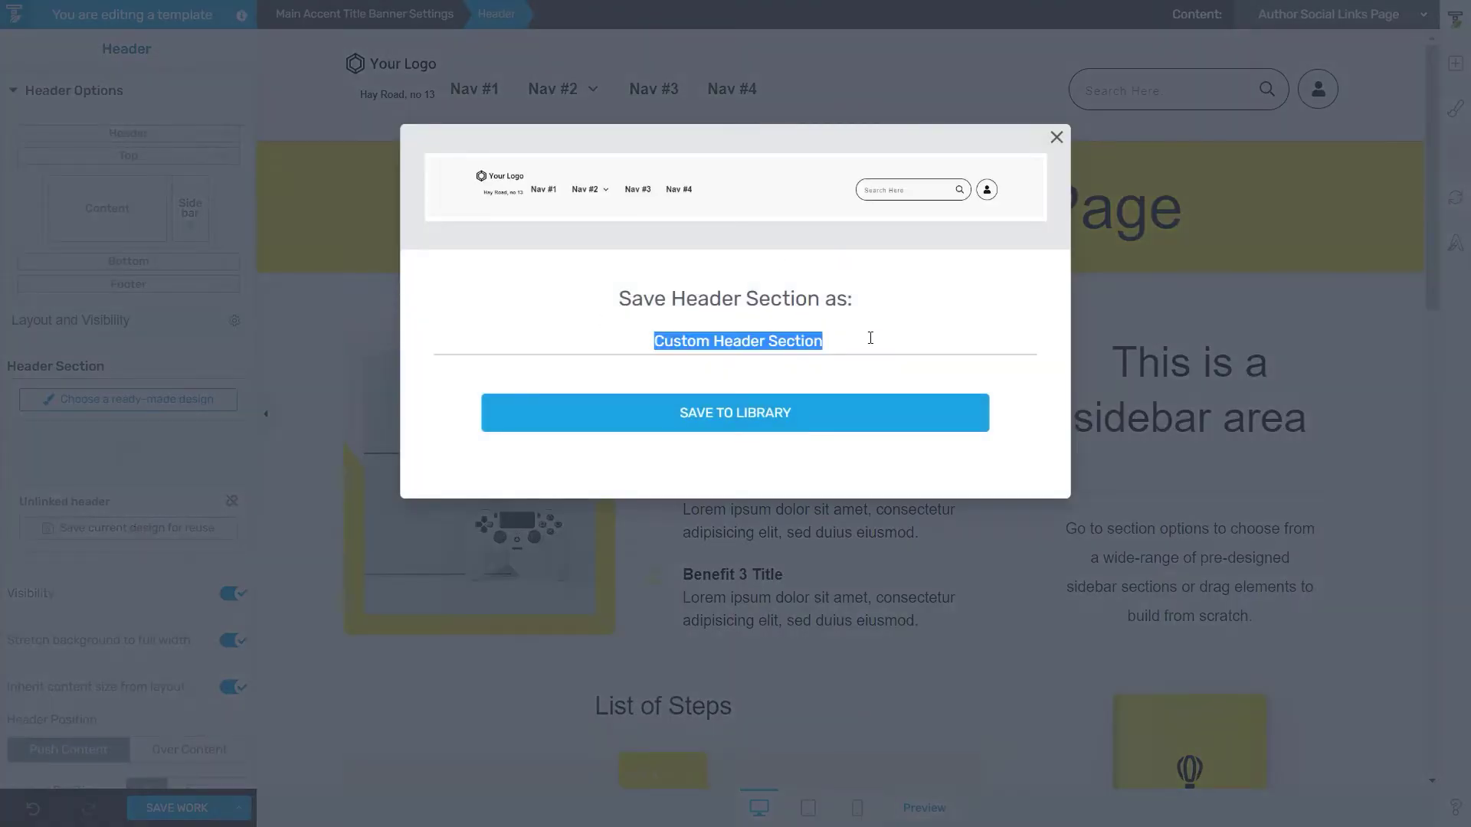
{"action": "left_click", "coordinate": [870, 338]}
{"action": "type", "text": "2.0 Ale - new template"}
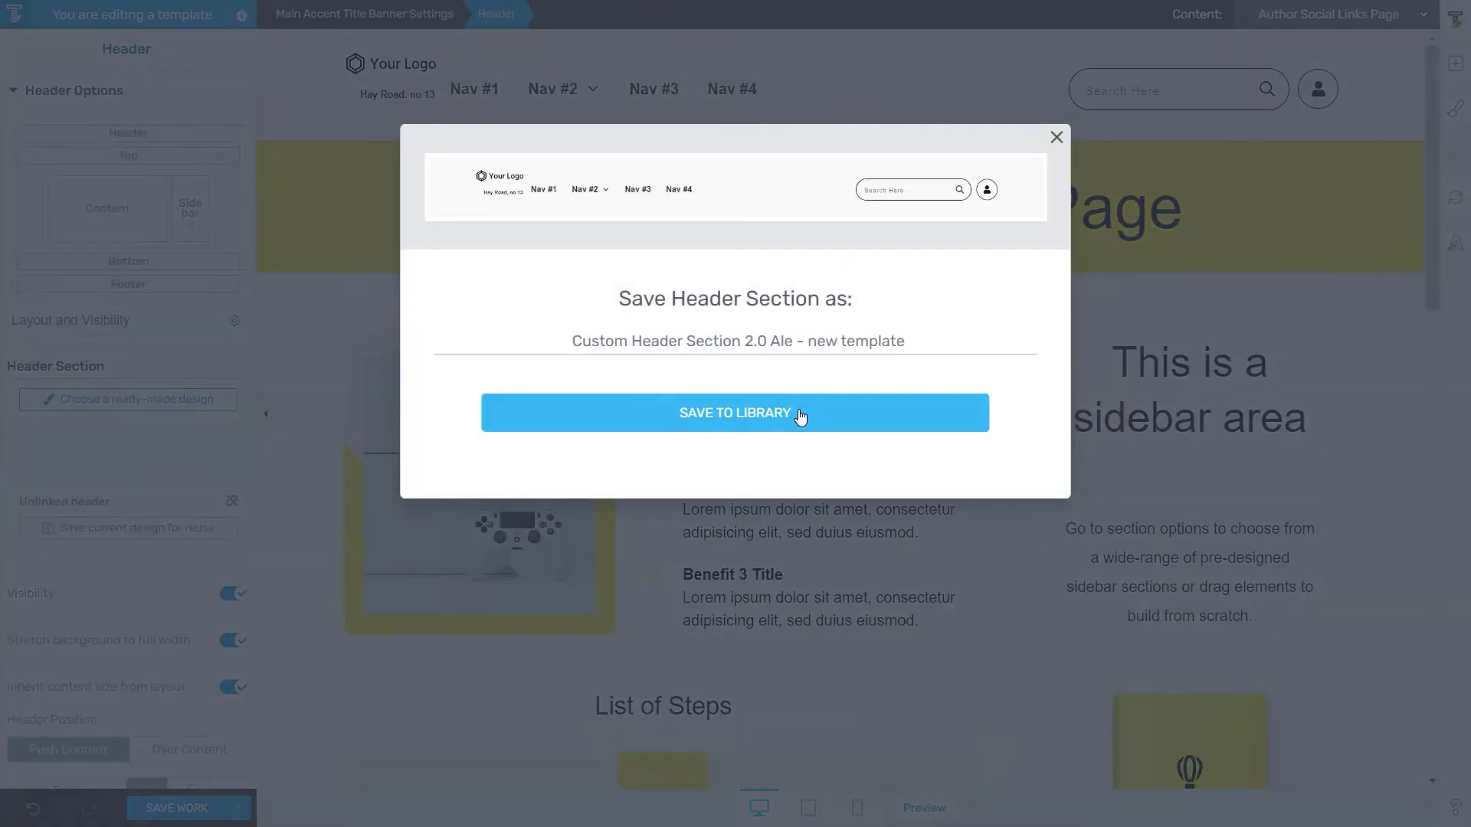
{"action": "left_click", "coordinate": [800, 416]}
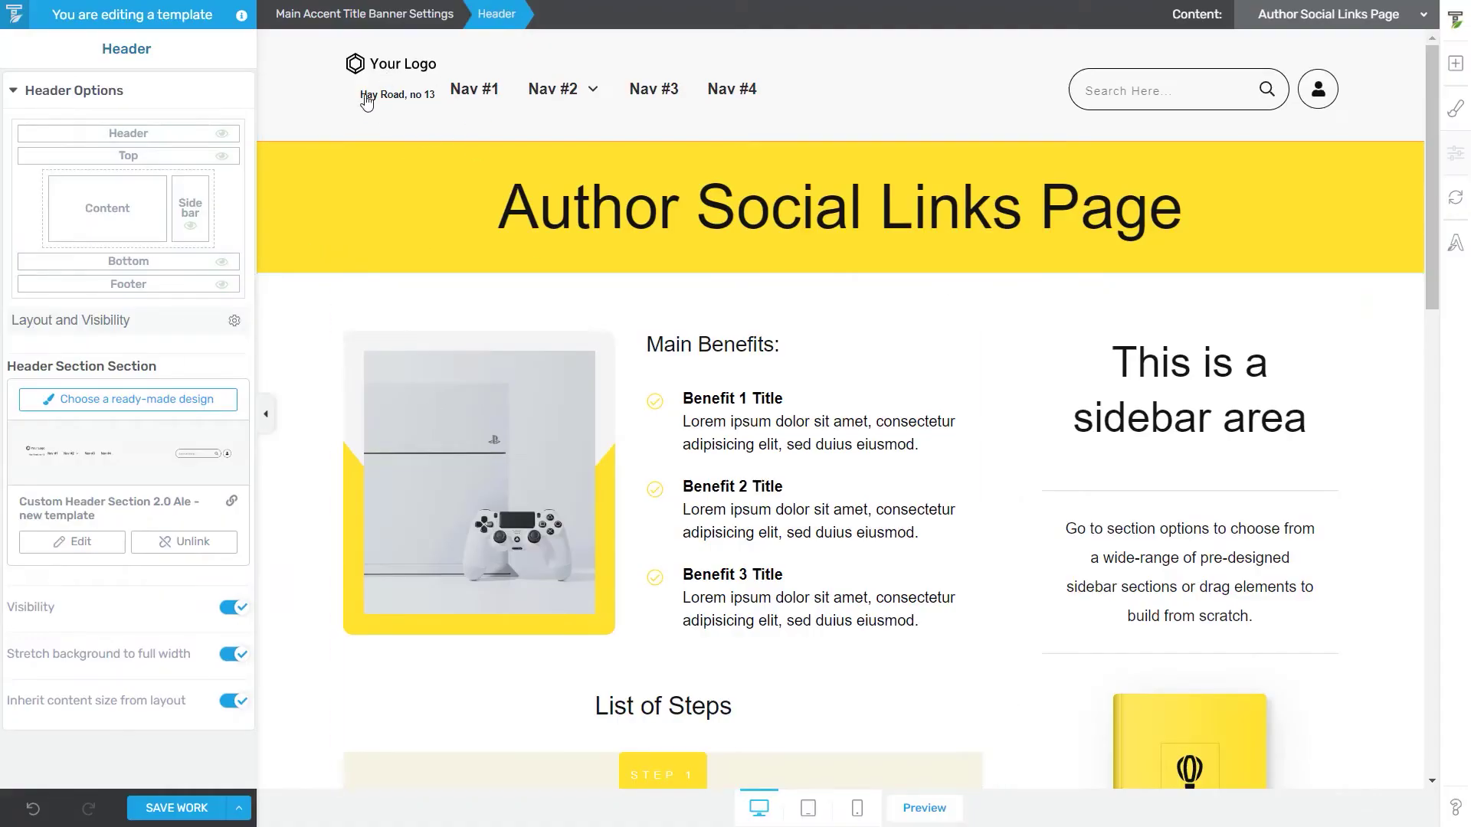
{"action": "left_click", "coordinate": [140, 403]}
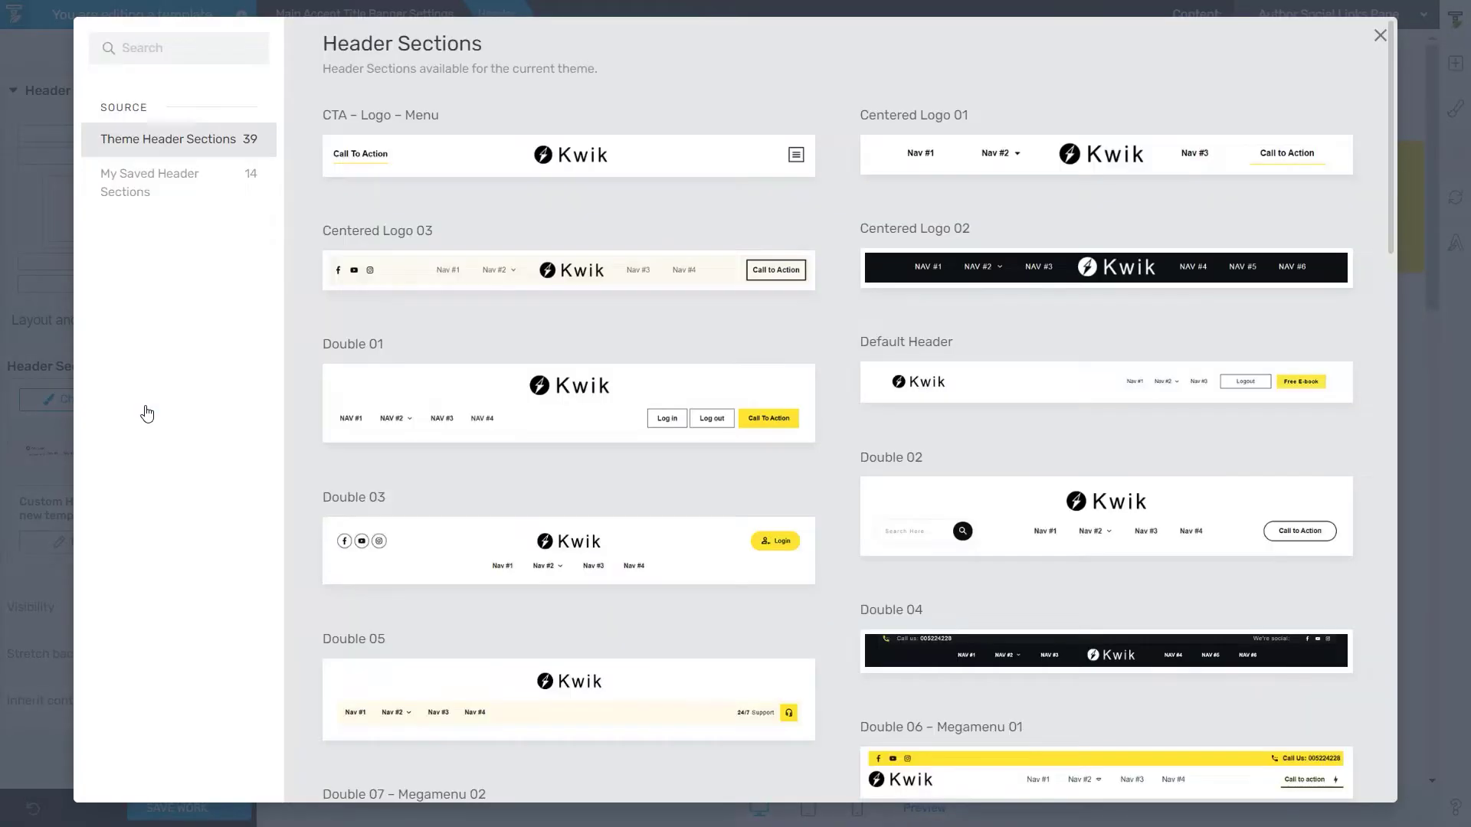
{"action": "left_click", "coordinate": [123, 184]}
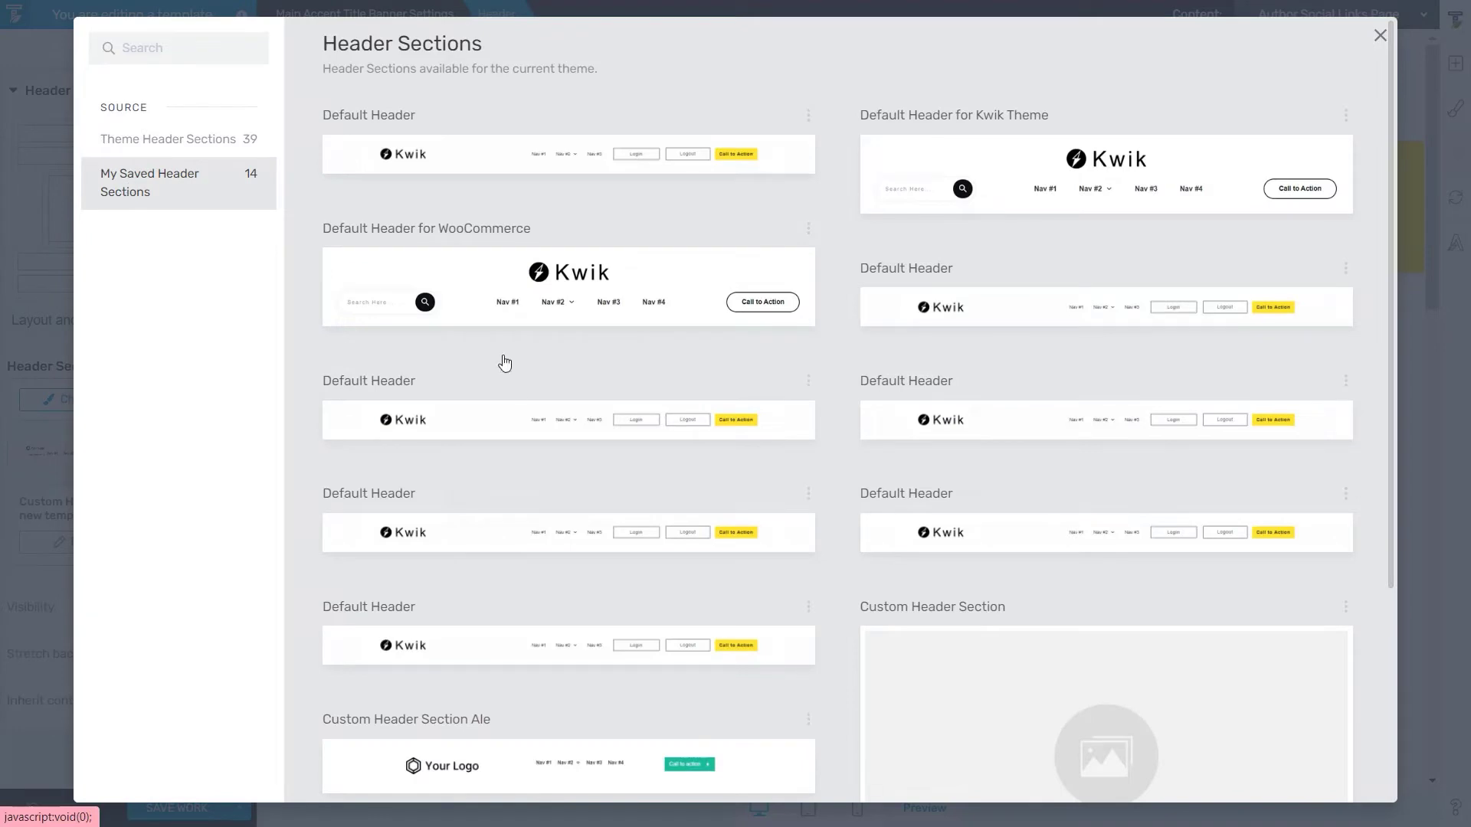
{"action": "scroll", "coordinate": [550, 637], "scroll_direction": "down", "scroll_amount": 4}
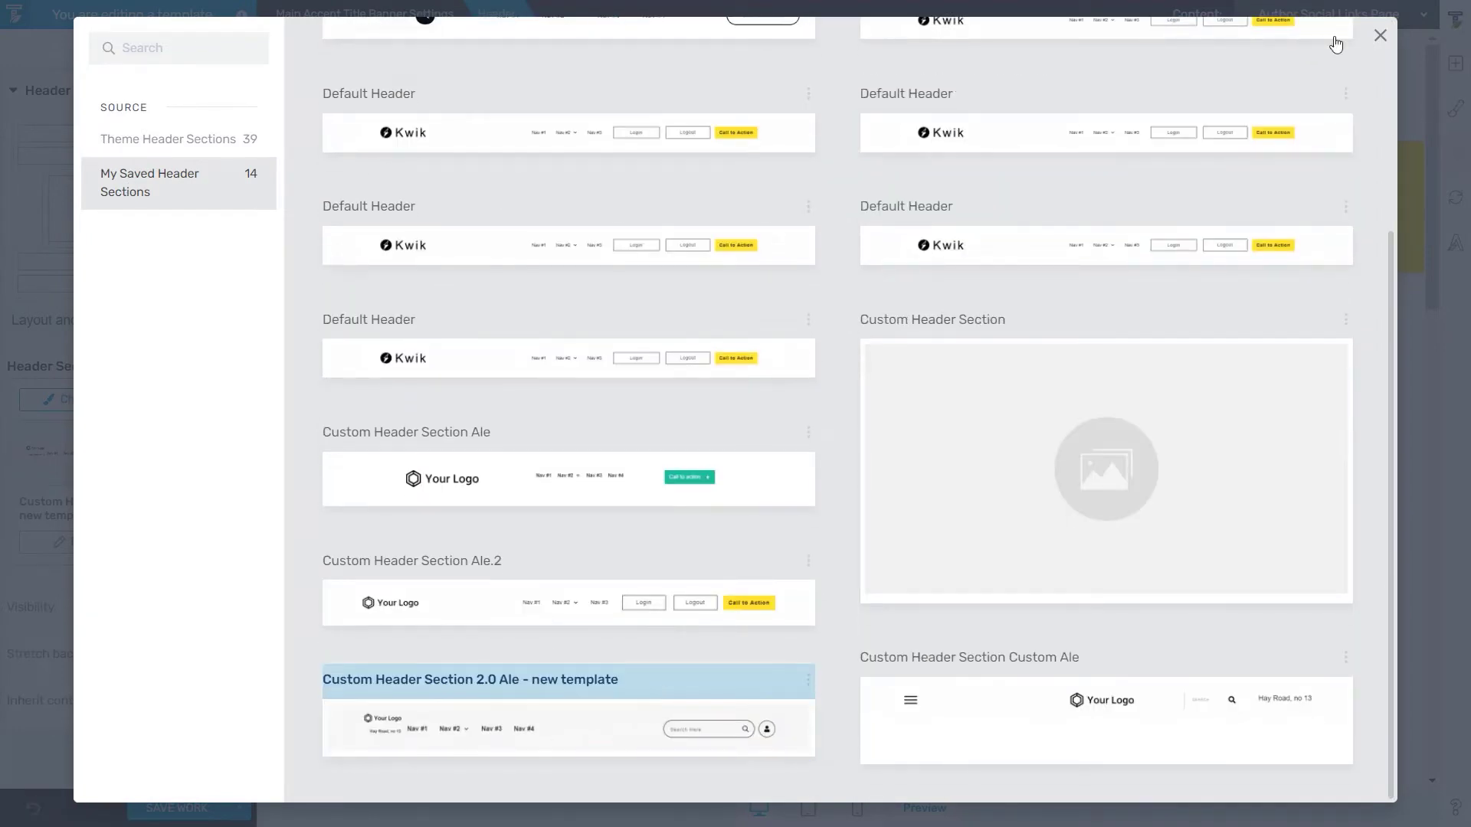
{"action": "left_click", "coordinate": [1382, 38]}
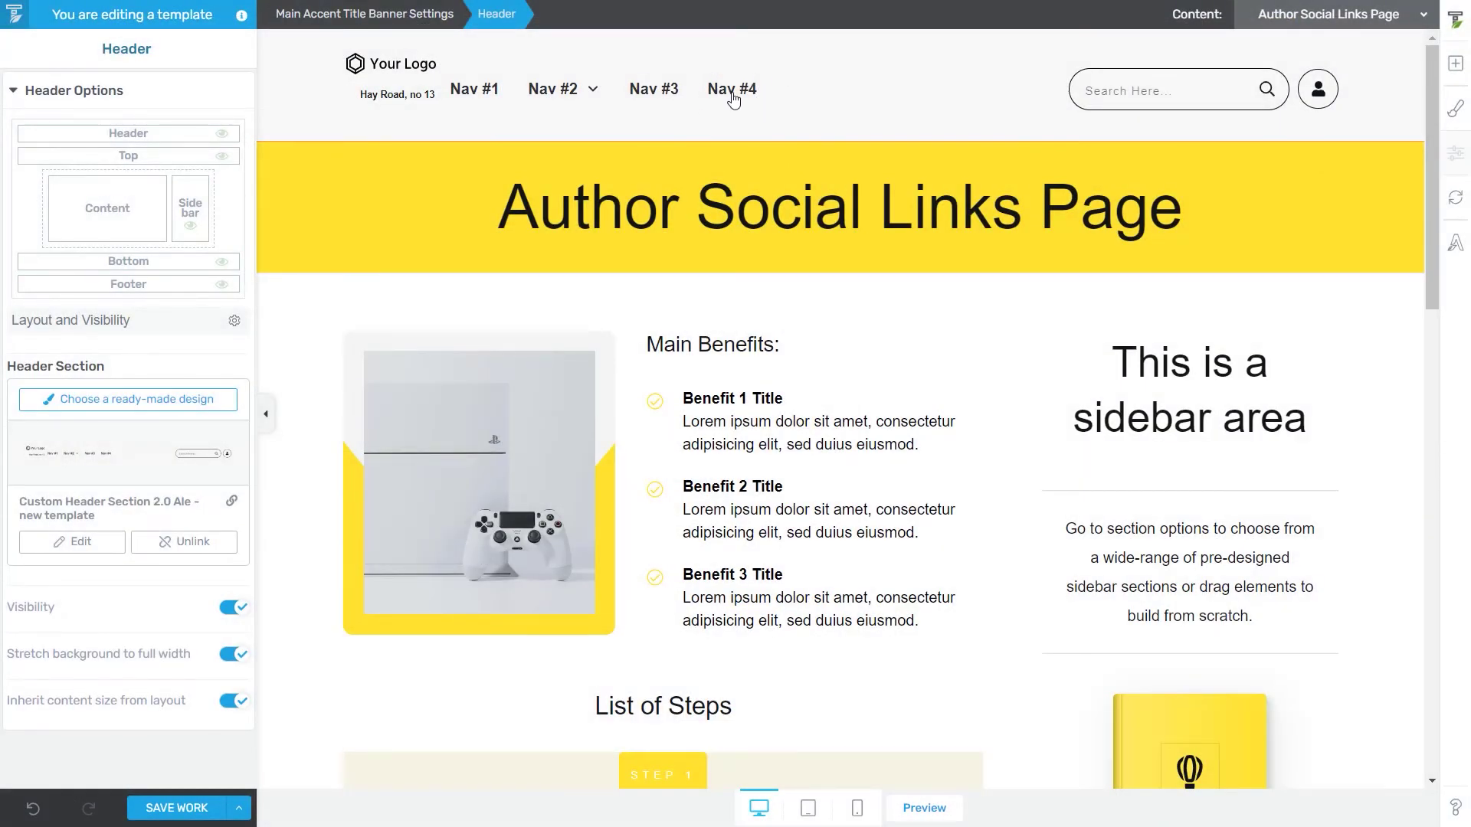
{"action": "mouse_move", "coordinate": [736, 95]}
{"action": "left_click", "coordinate": [795, 77]}
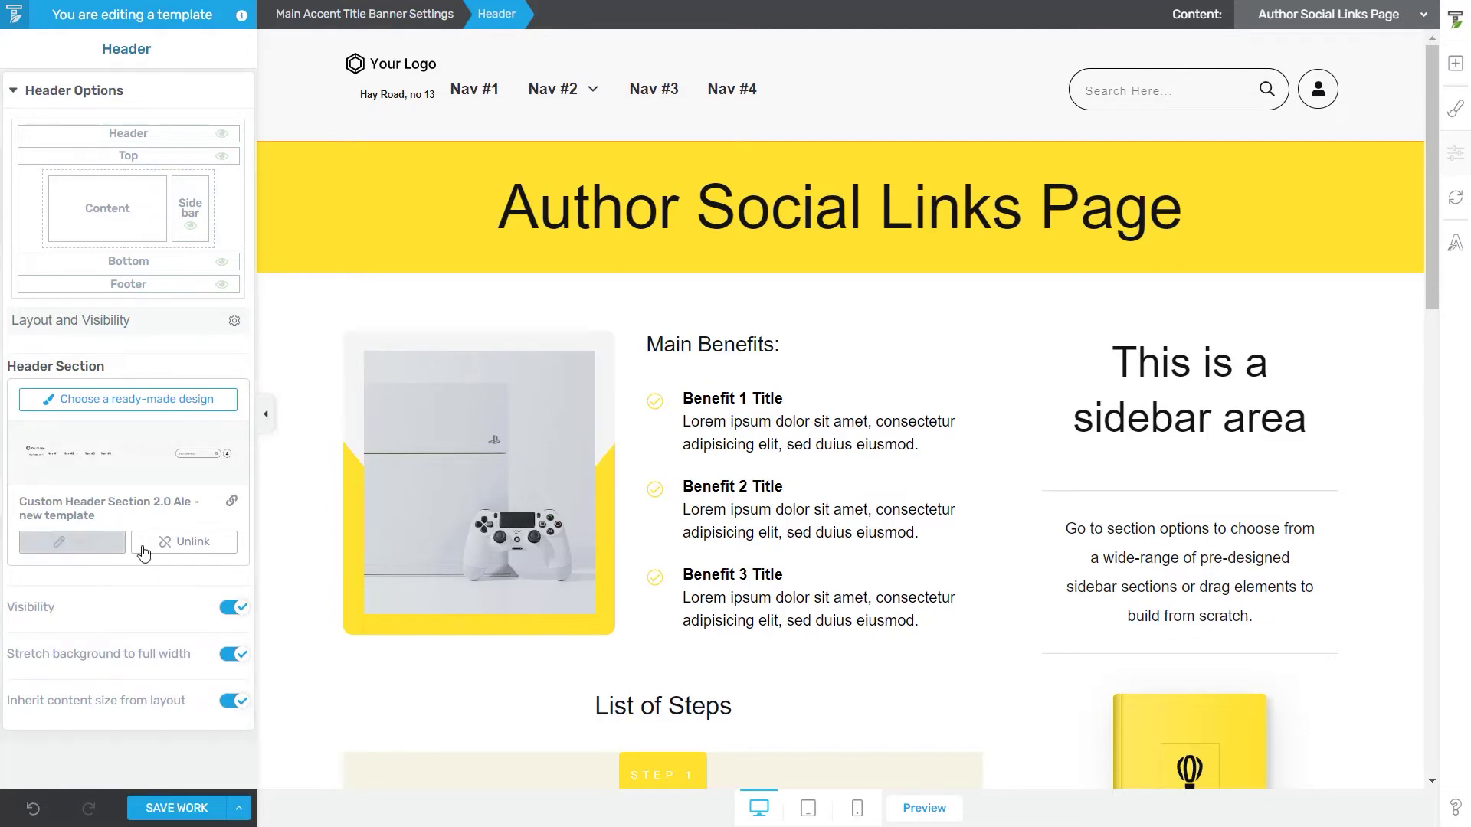
- Edit the linked header, keep Push Content, and set its minimum height to 28 px
{"action": "mouse_move", "coordinate": [773, 134]}
{"action": "left_click", "coordinate": [68, 544]}
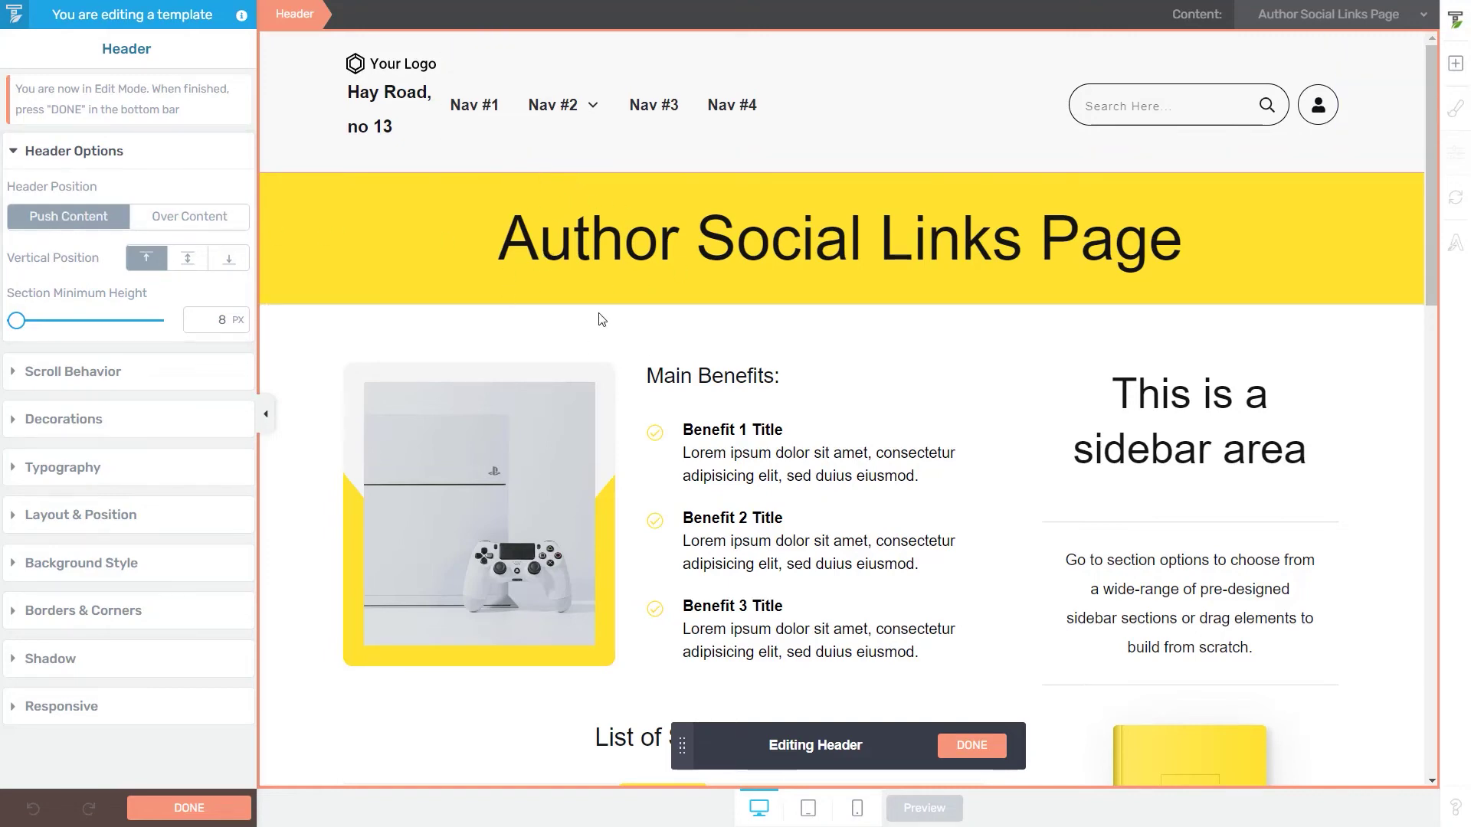
{"action": "left_click", "coordinate": [206, 217]}
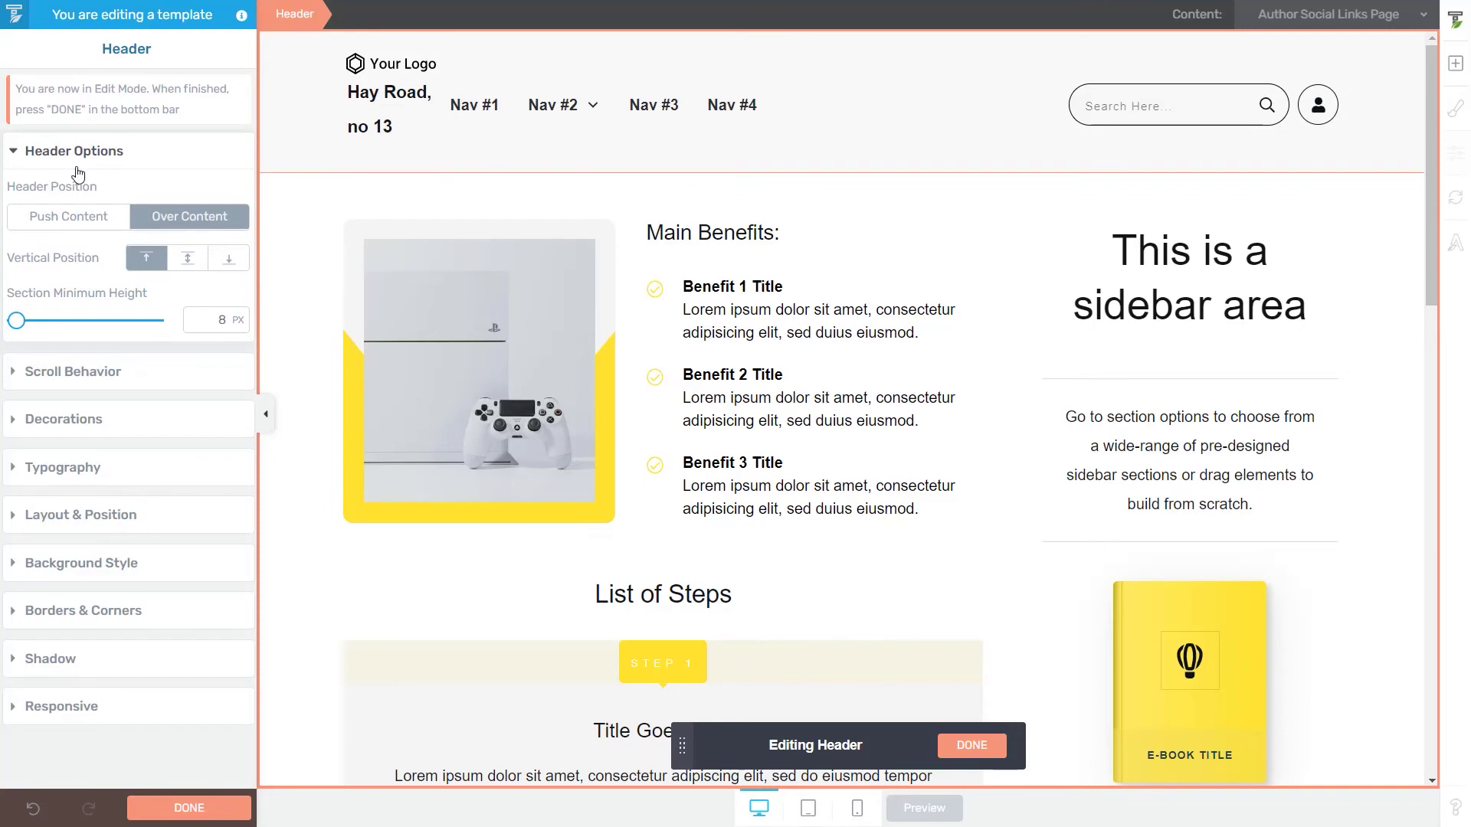
{"action": "left_click", "coordinate": [71, 220]}
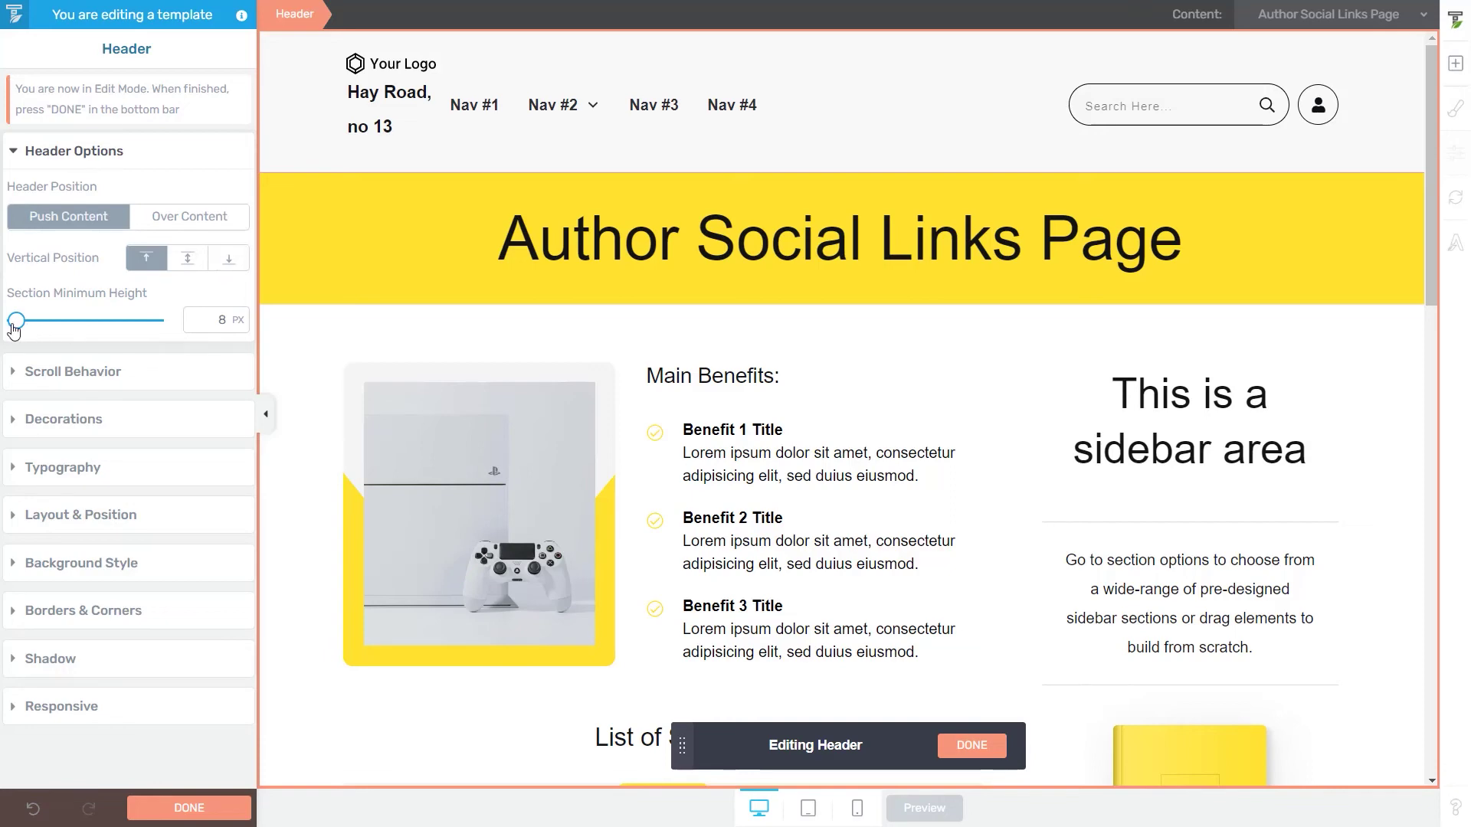
{"action": "mouse_move", "coordinate": [16, 323]}
{"action": "left_mouse_down"}
{"action": "mouse_move", "coordinate": [66, 329]}
{"action": "mouse_move", "coordinate": [23, 326]}
{"action": "left_mouse_up"}
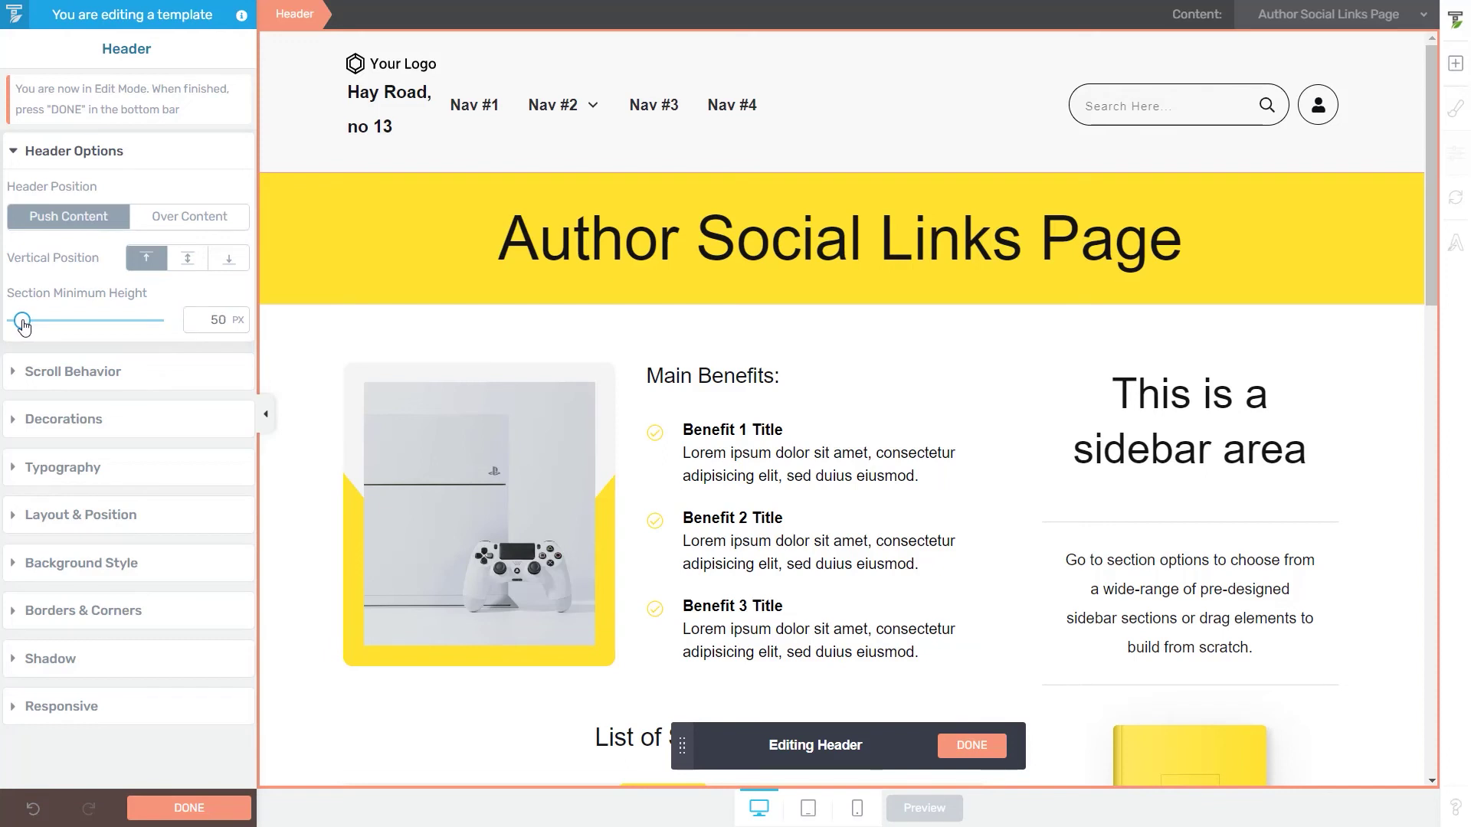
{"action": "left_click_drag", "start_coordinate": [23, 322], "coordinate": [19, 322]}
- Exit header editing and toggle the header's Visibility and eye icon off and back on
{"action": "left_click", "coordinate": [980, 756]}
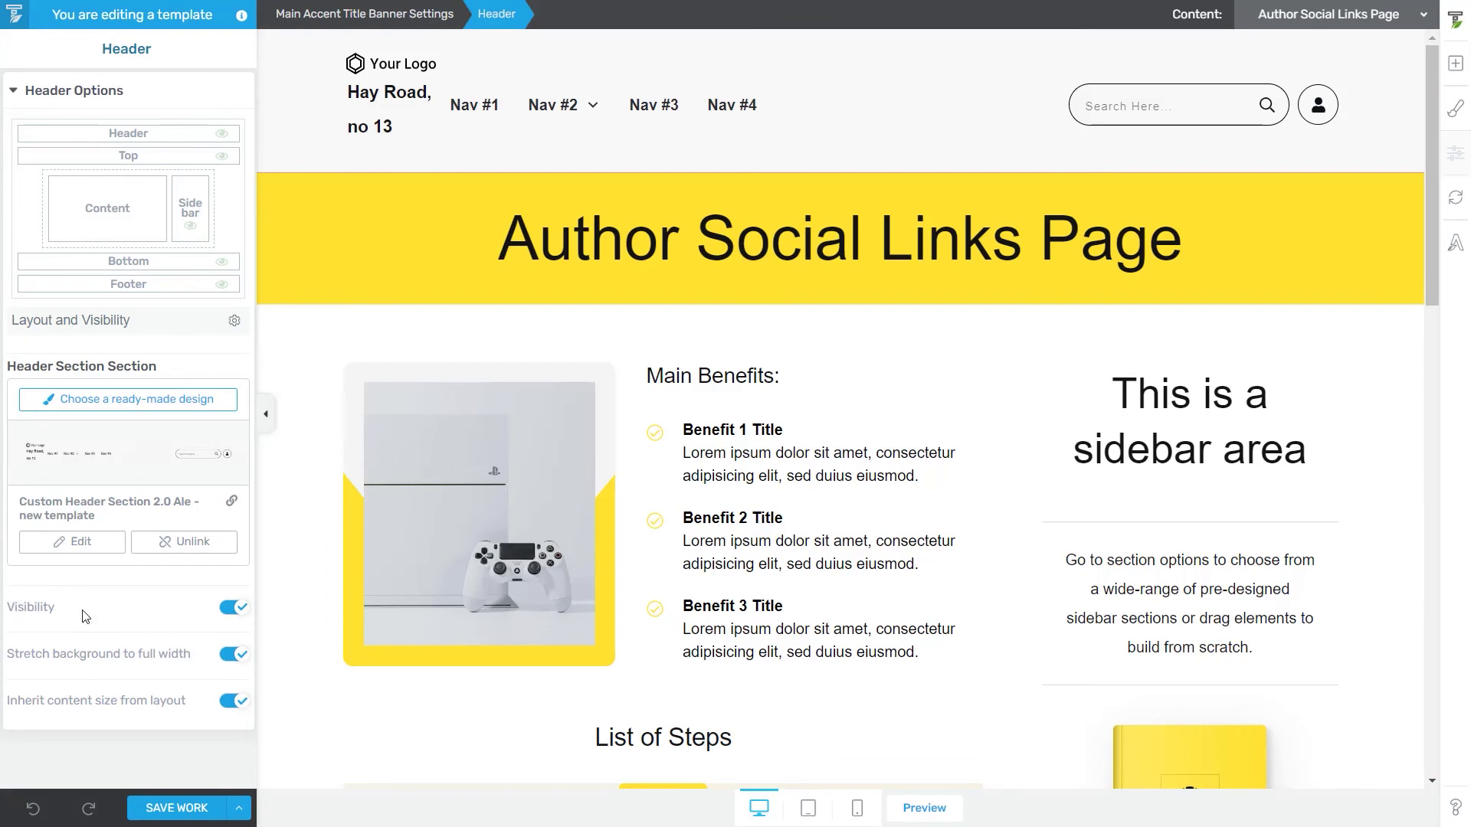
{"action": "left_click", "coordinate": [228, 608]}
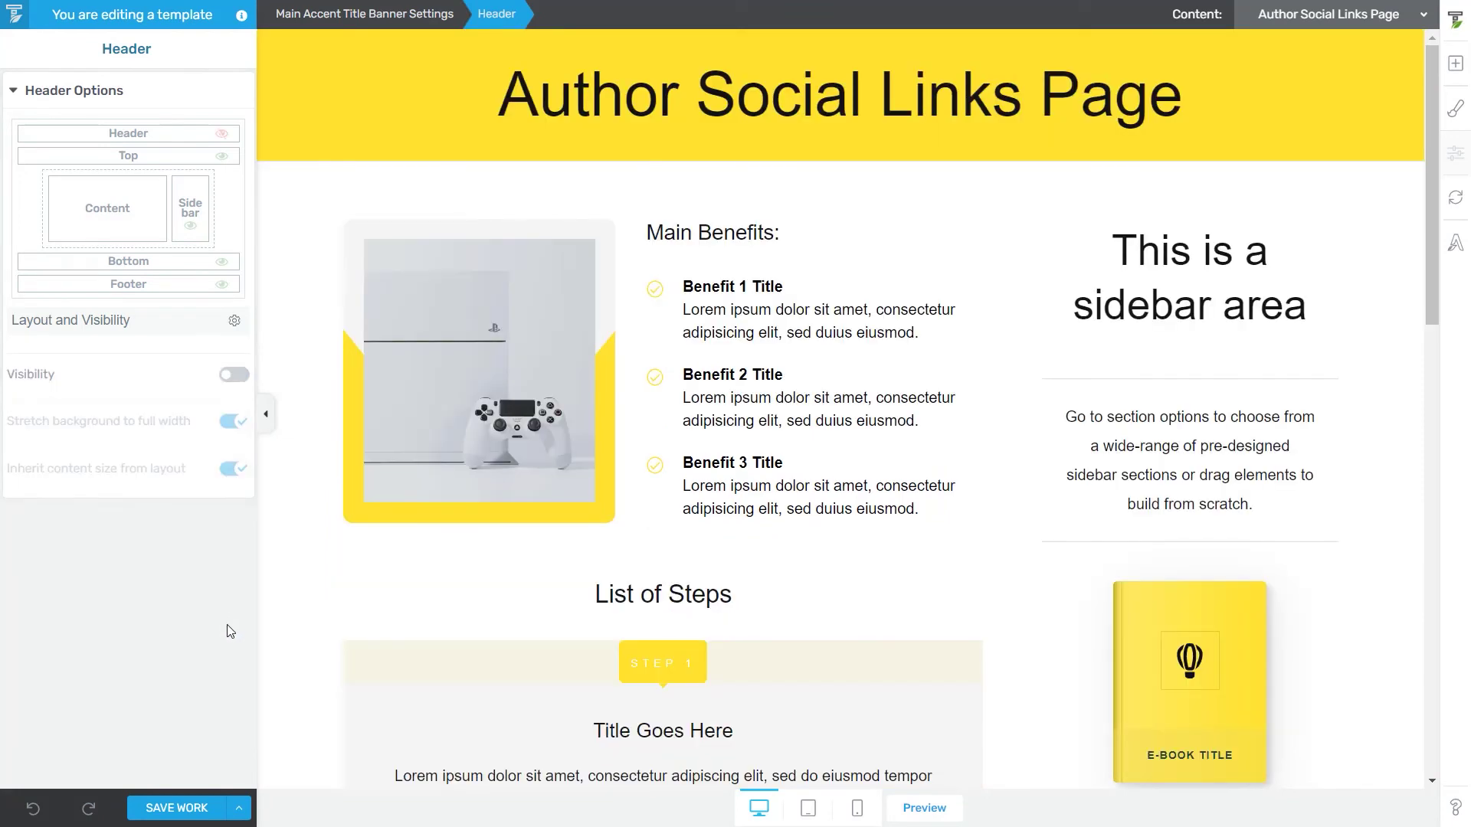
{"action": "left_click", "coordinate": [230, 375]}
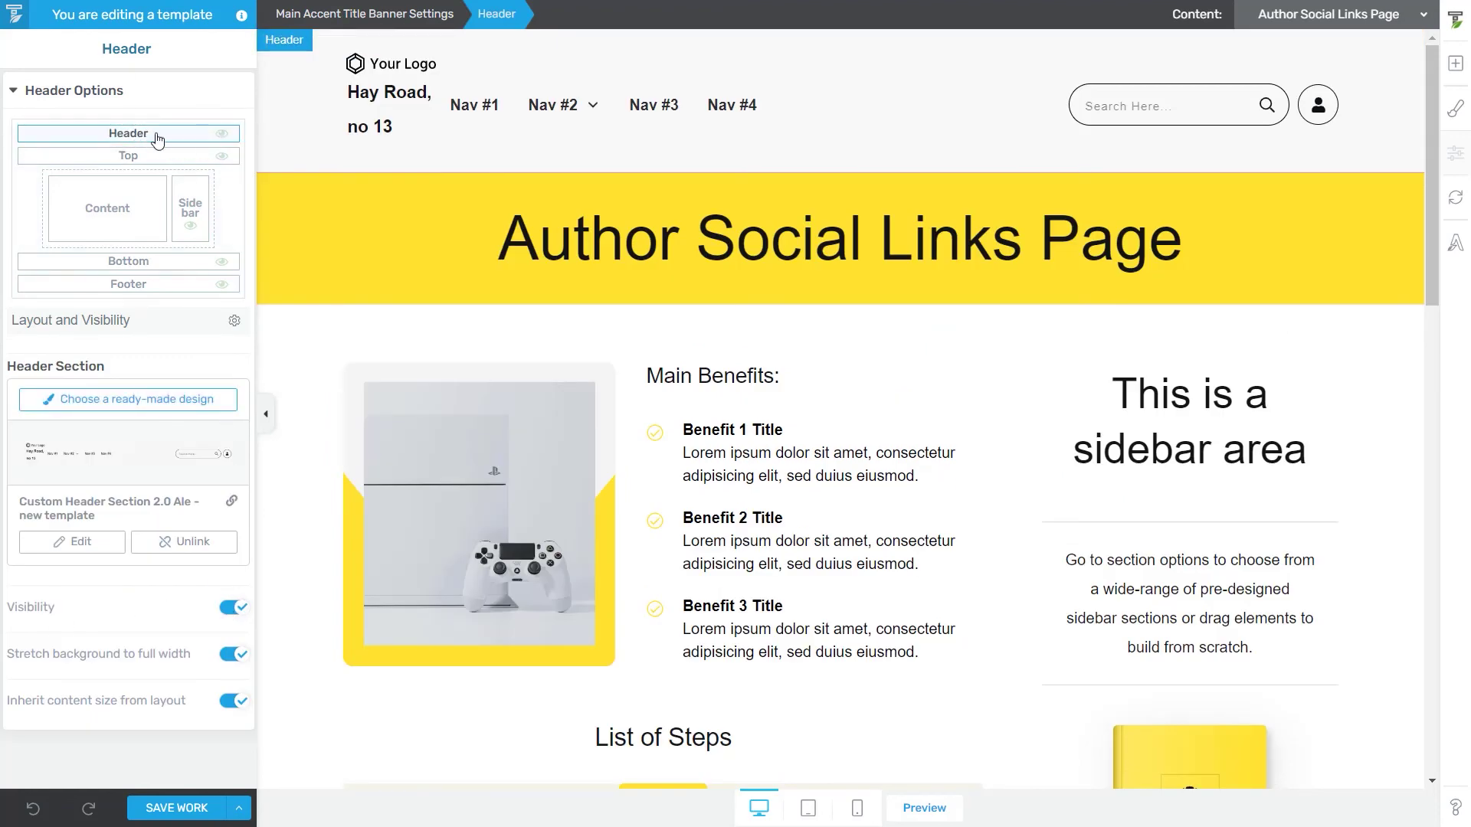
{"action": "left_click", "coordinate": [221, 136]}
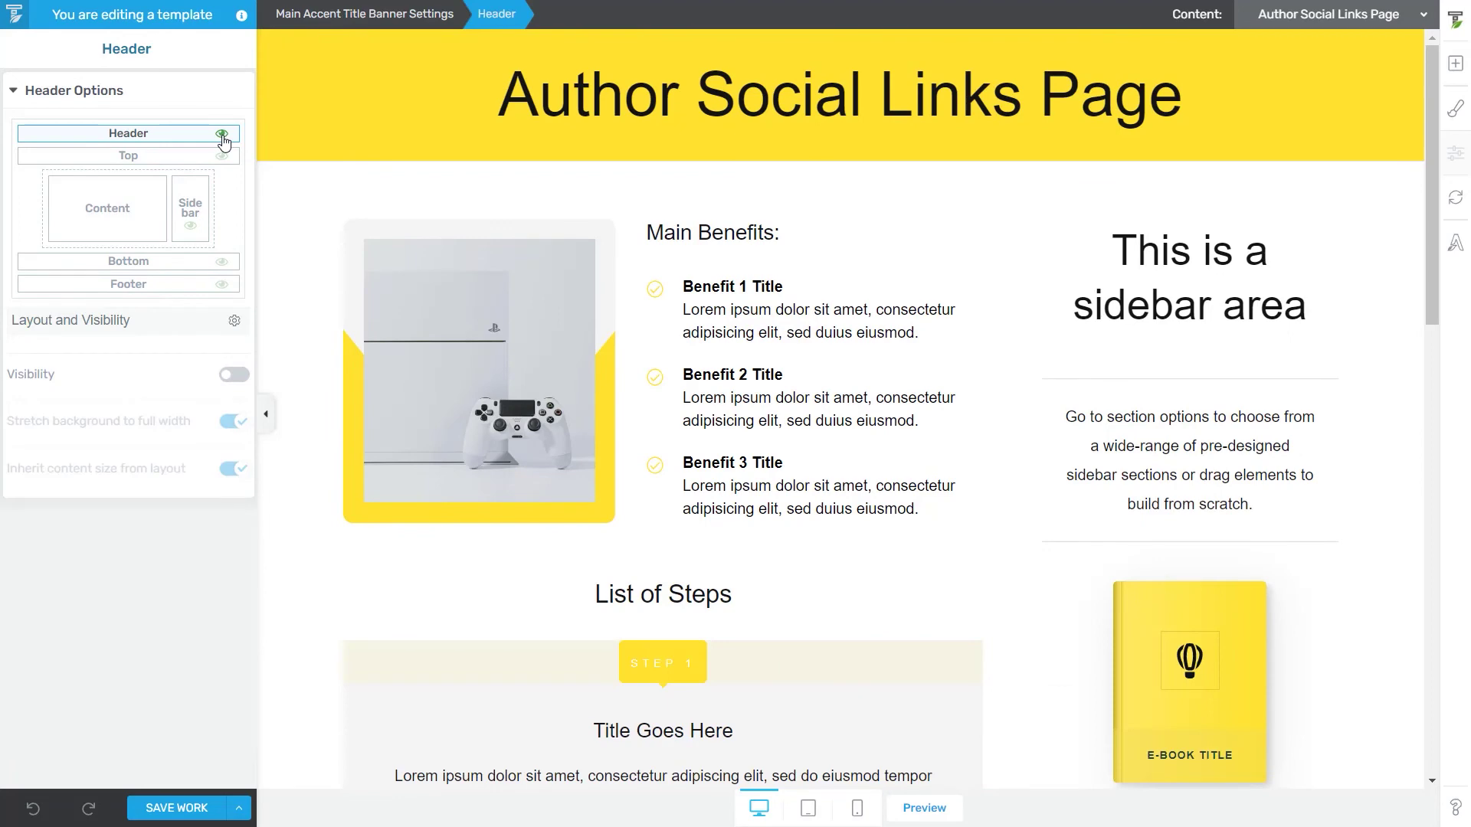
{"action": "left_click", "coordinate": [221, 136]}
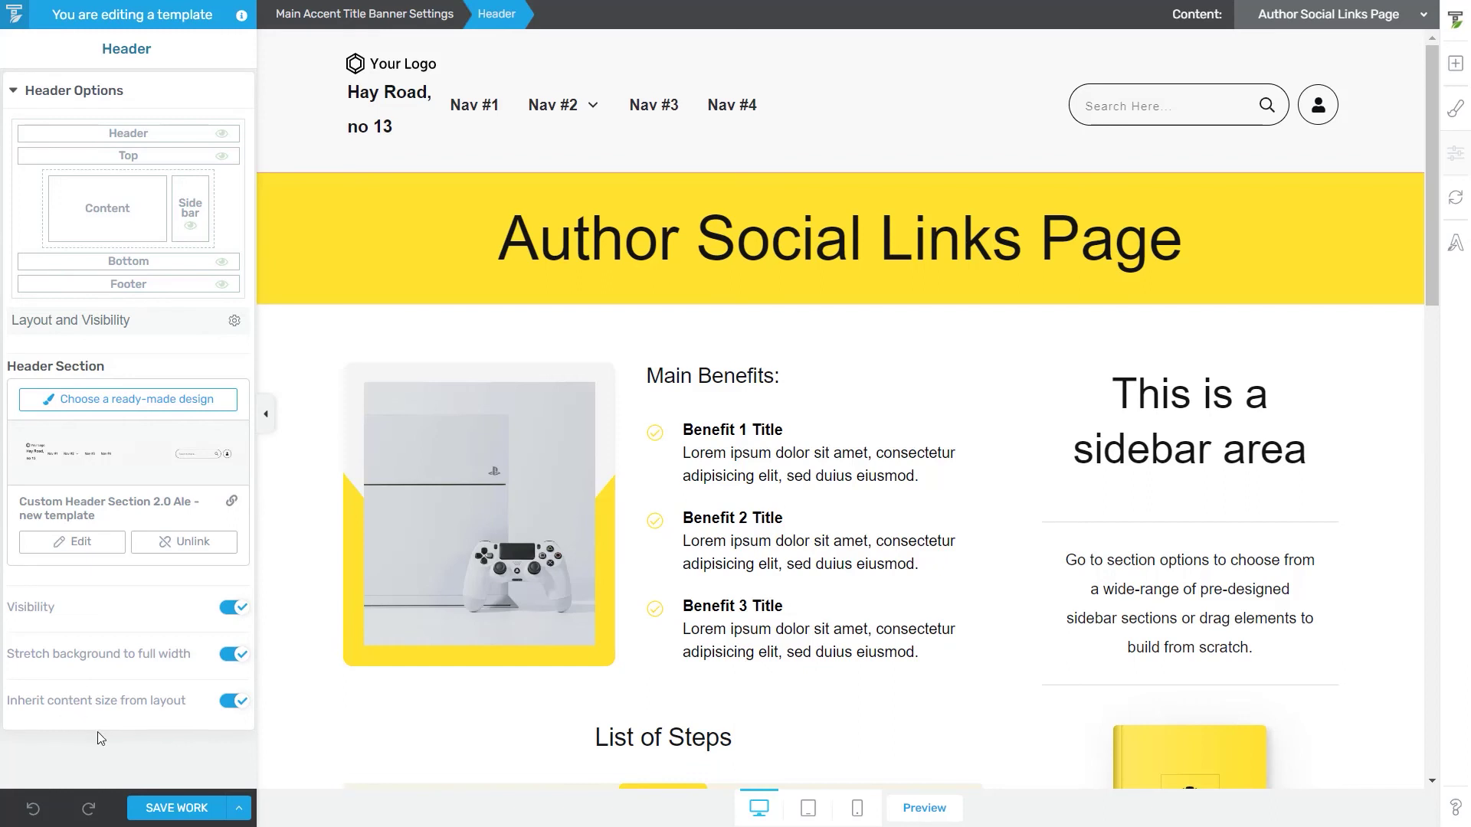
- Stop inheriting layout content size, set header Content Width to 1219 px, then select the Top section
{"action": "left_click", "coordinate": [235, 701]}
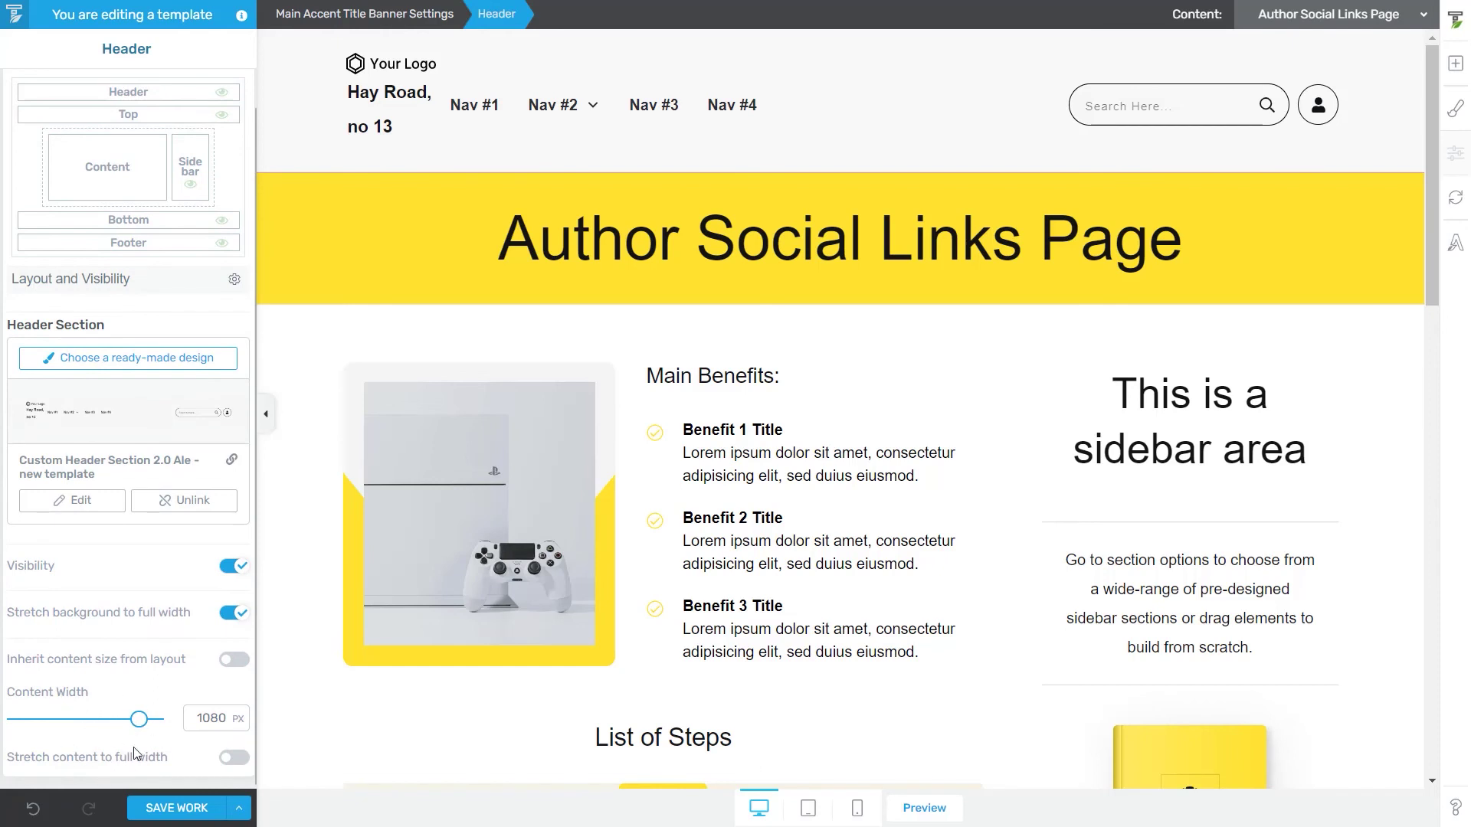
{"action": "left_click_drag", "start_coordinate": [140, 723], "coordinate": [113, 723]}
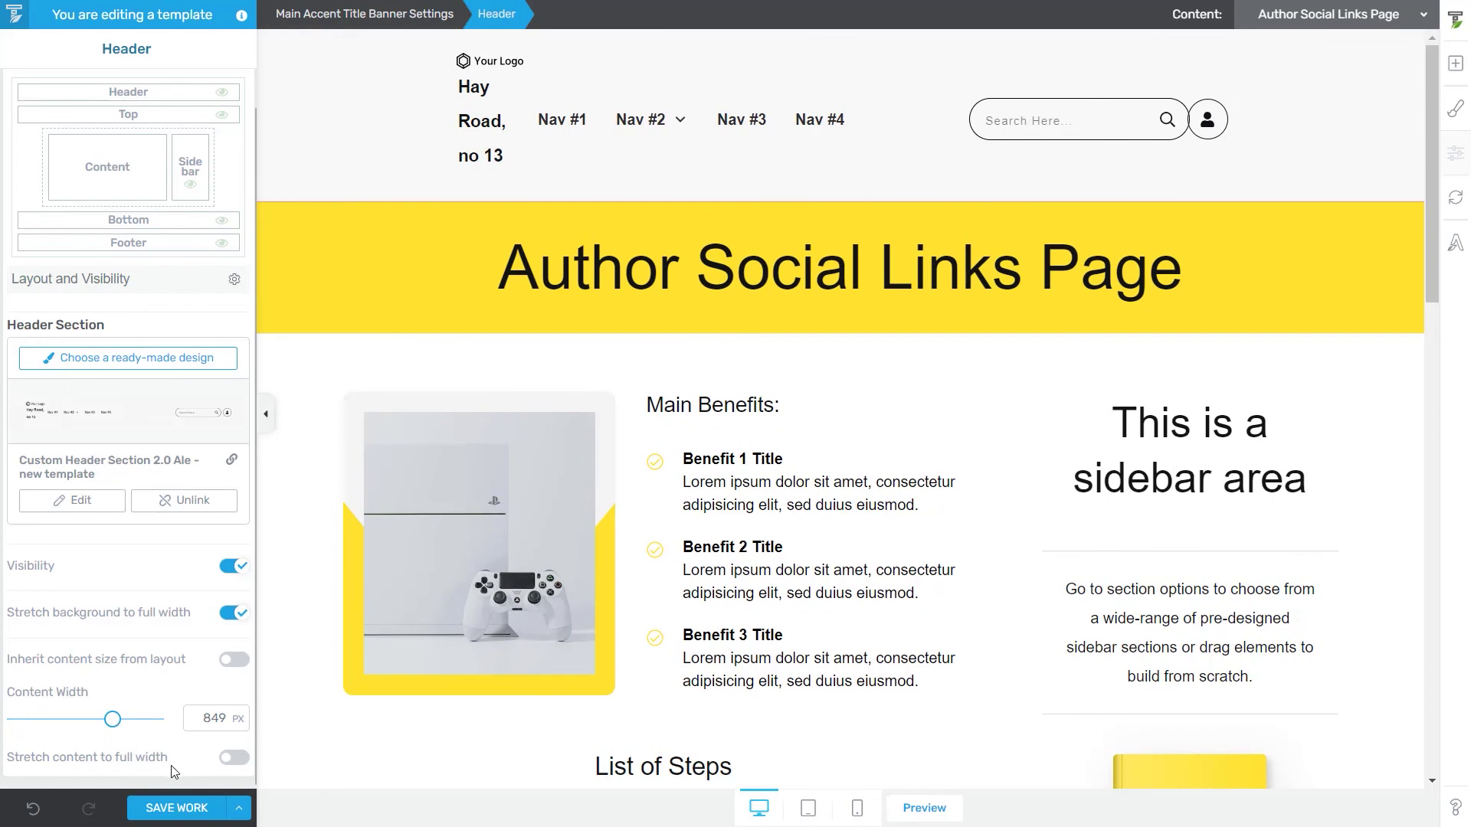
{"action": "left_click", "coordinate": [233, 758]}
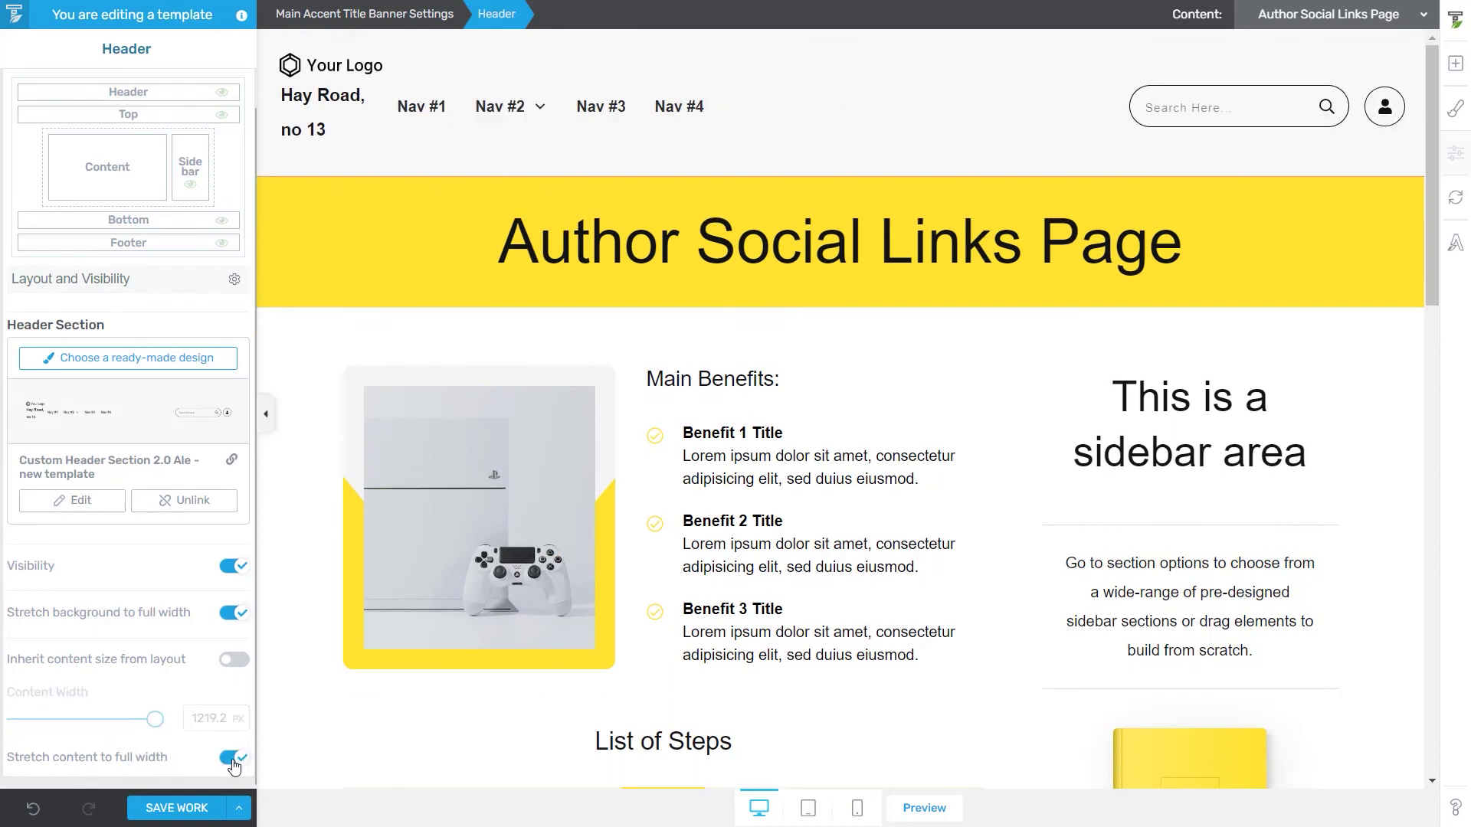
{"action": "left_click", "coordinate": [234, 759]}
{"action": "left_click_drag", "start_coordinate": [141, 721], "coordinate": [175, 724]}
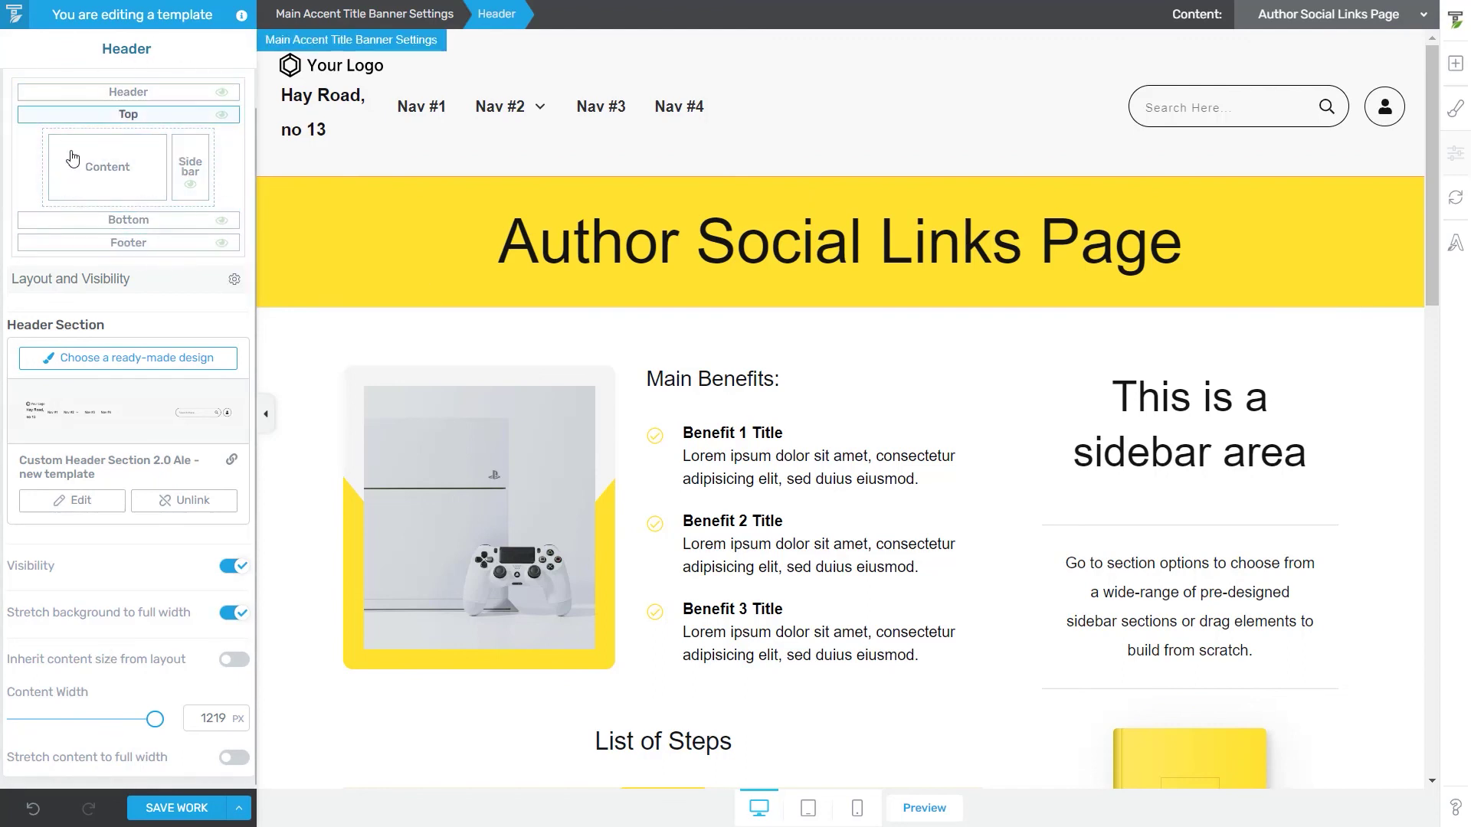
{"action": "left_click", "coordinate": [114, 188]}
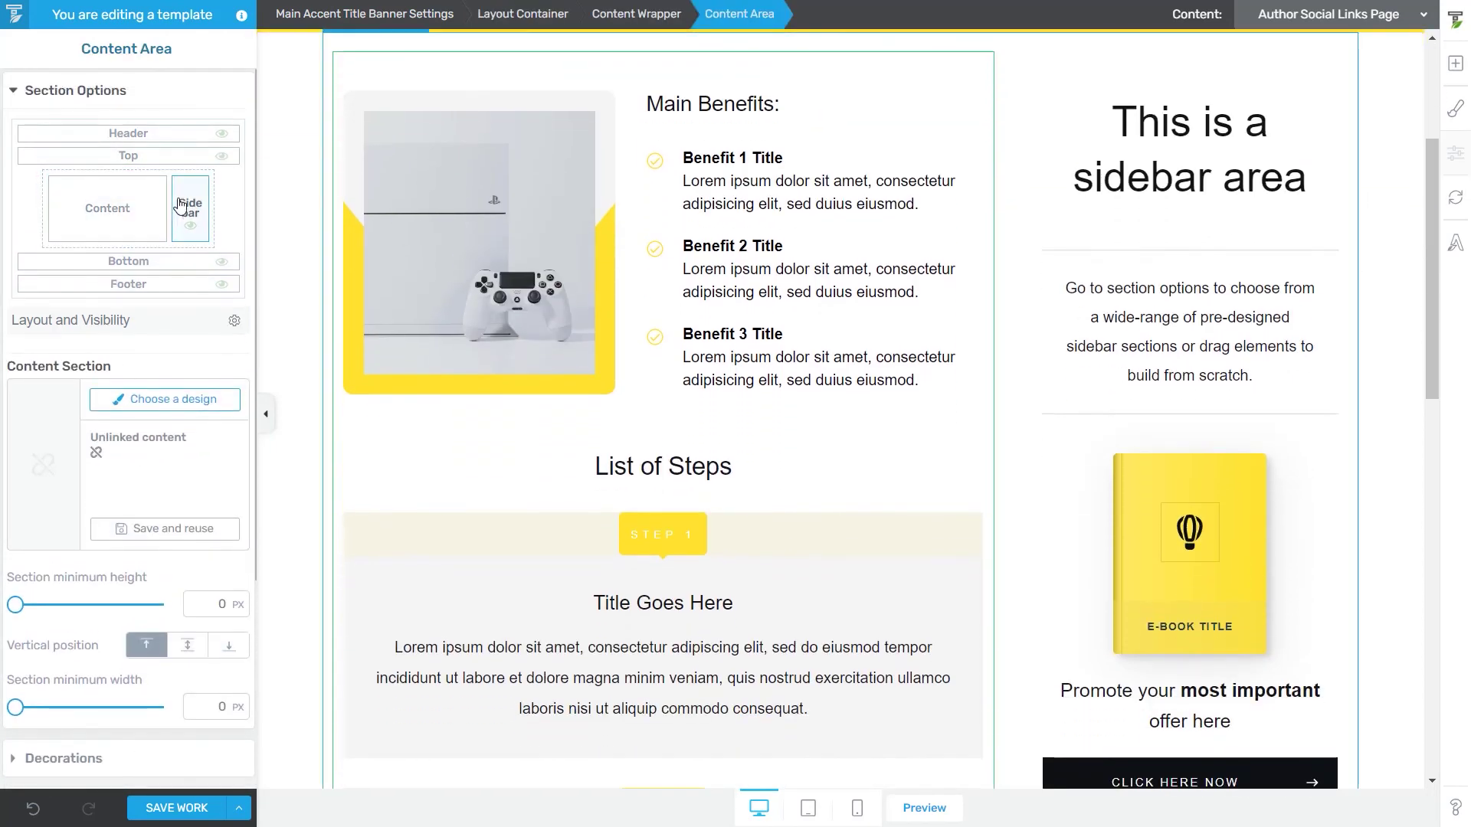
{"action": "left_click", "coordinate": [128, 155]}
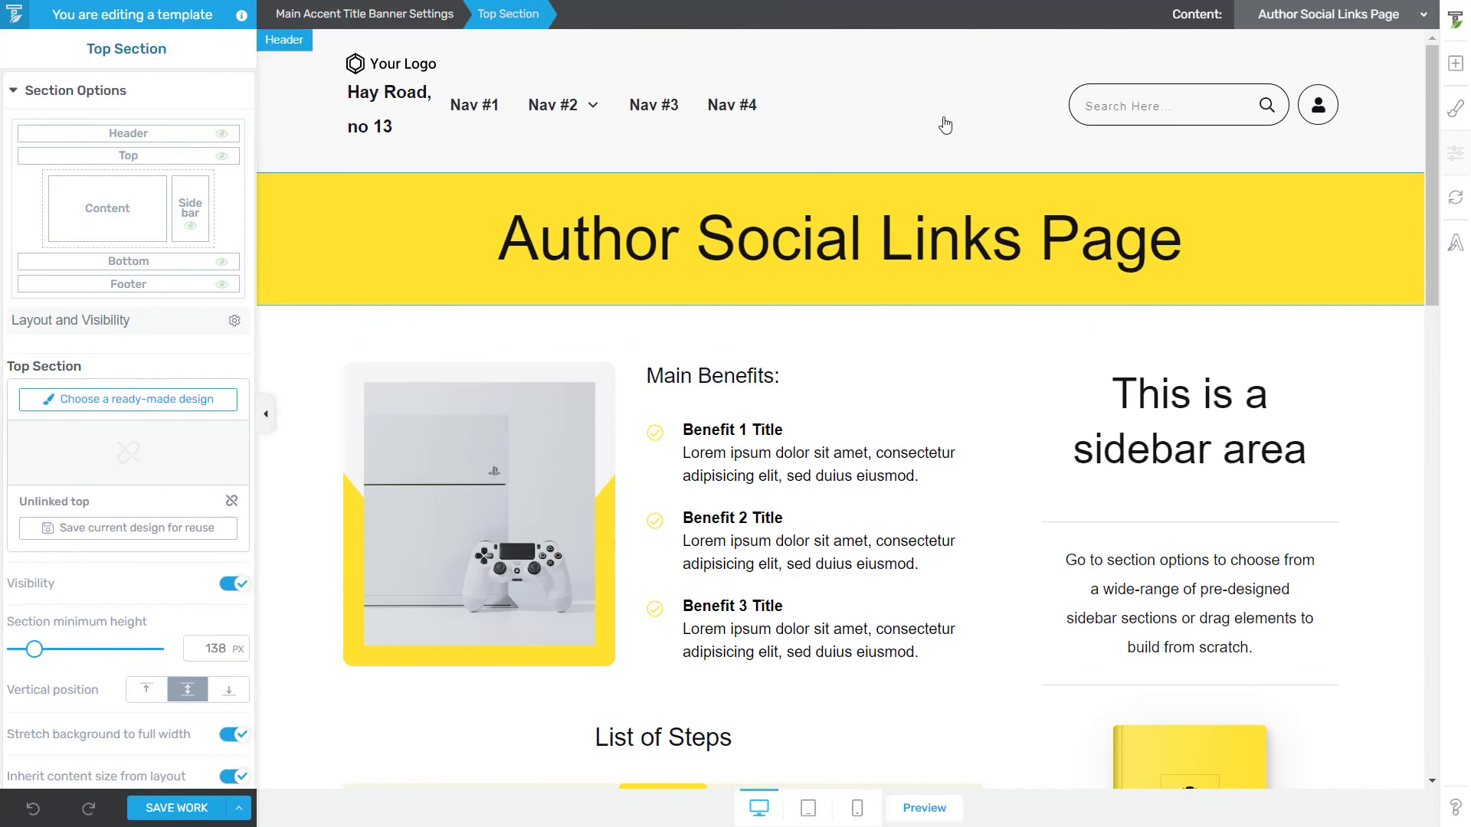